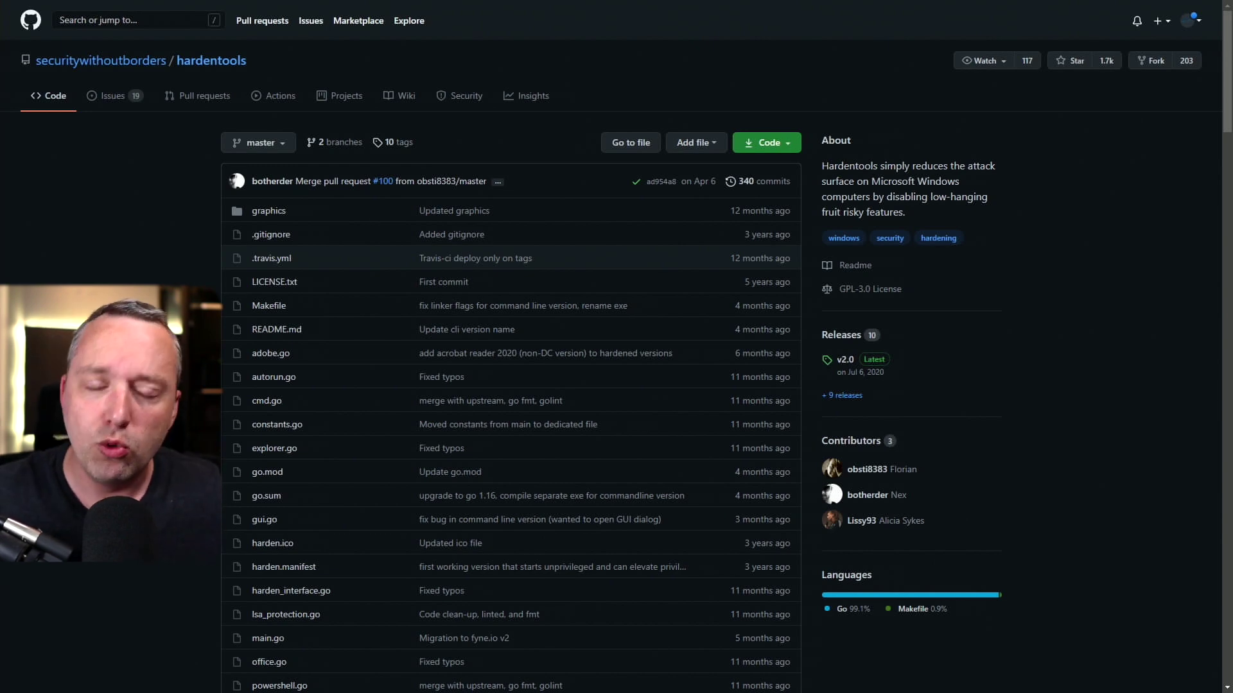
Scroll the Hardentools README down to the Expert Settings screenshot and the restore instructions.
scroll(511, 347, down, 9)
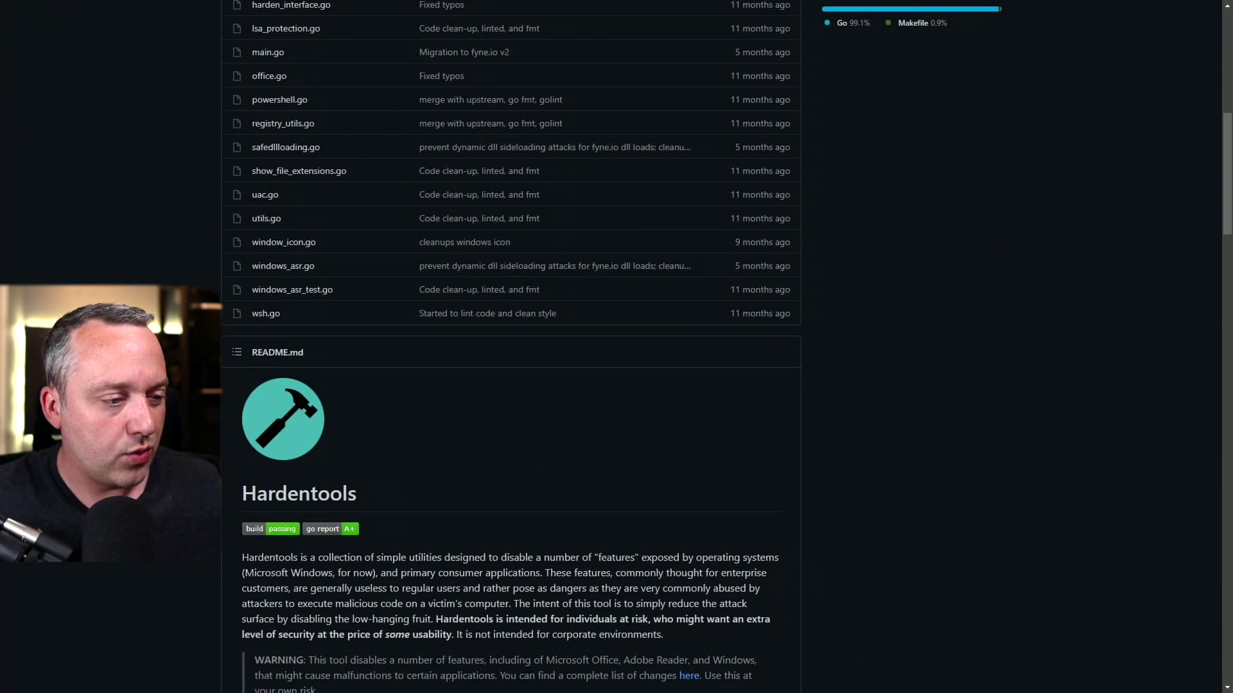
scroll(511, 347, down, 5)
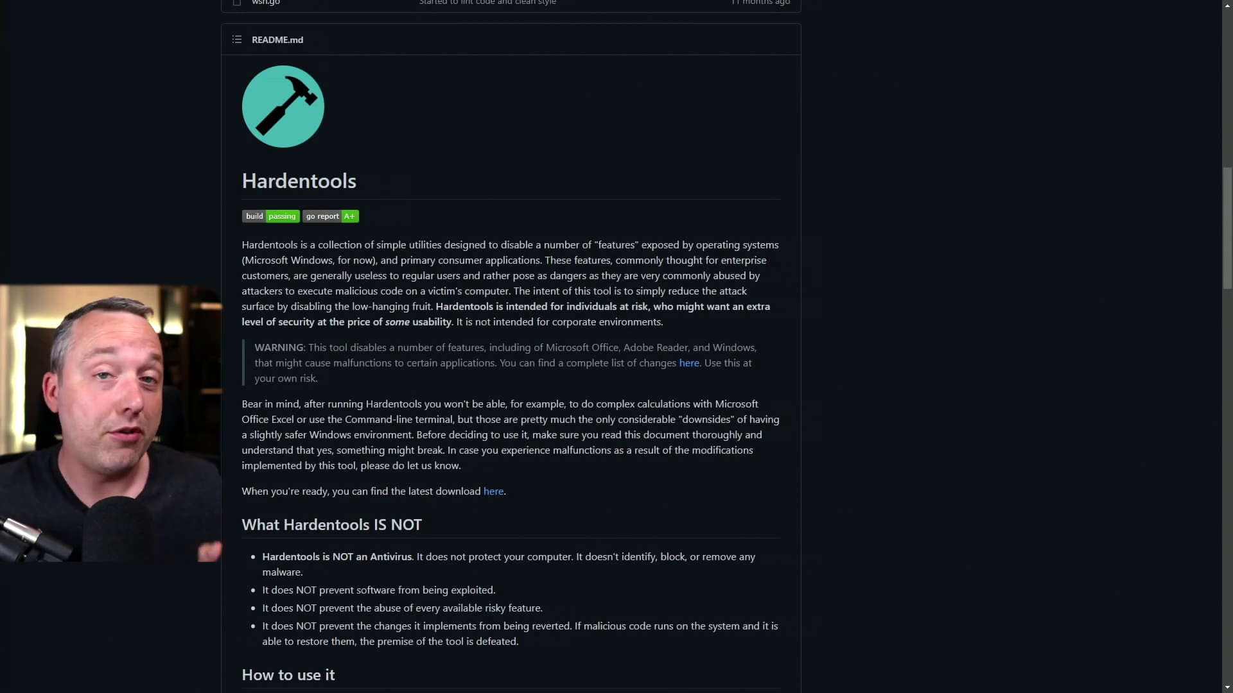
scroll(511, 347, down, 4)
scroll(511, 346, down, 6)
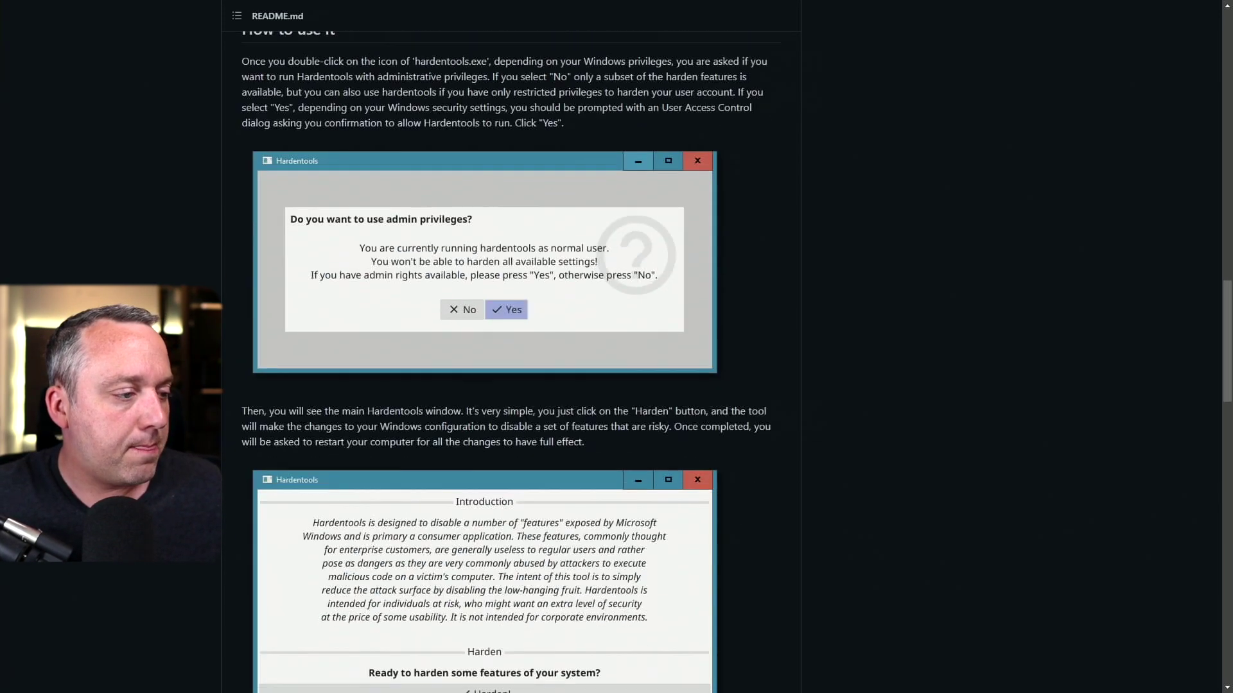
scroll(265, 409, down, 8)
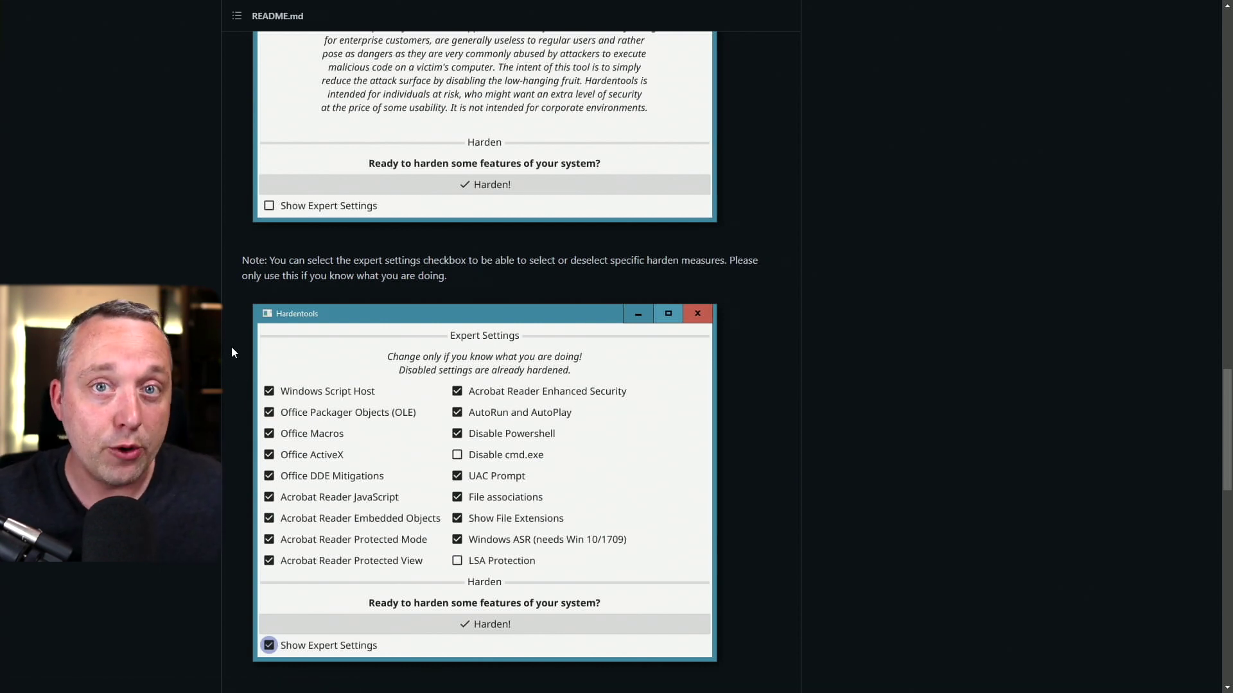
scroll(328, 220, down, 3)
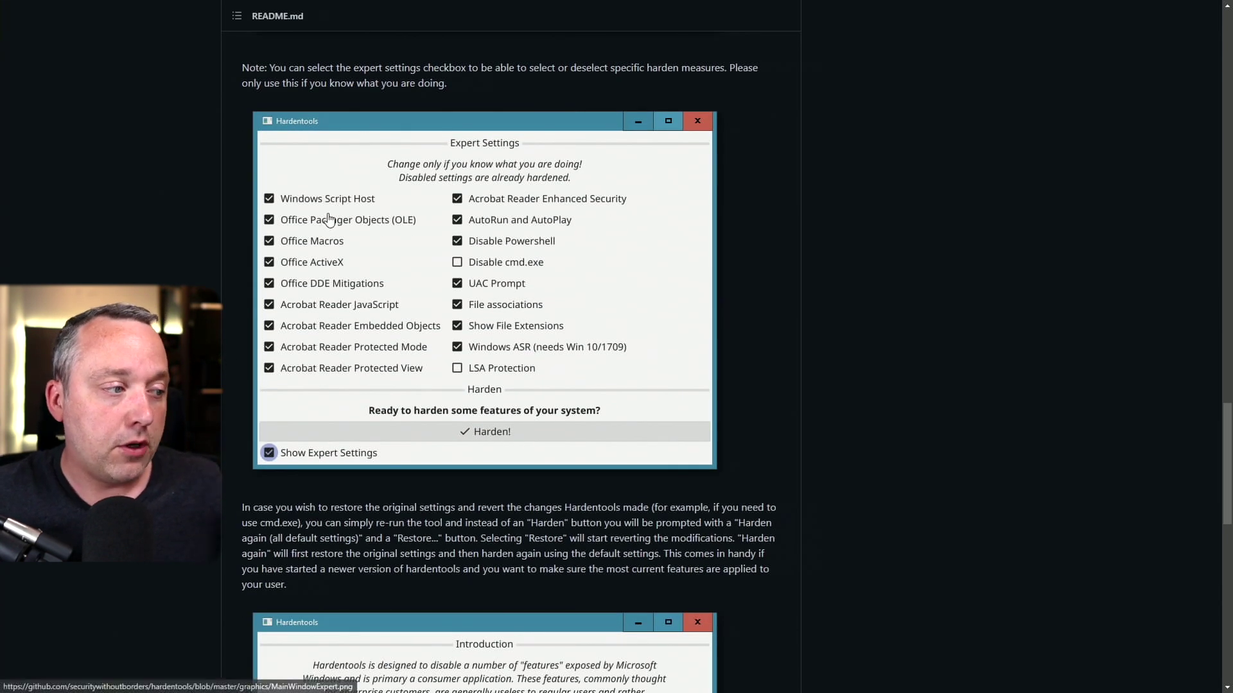
scroll(328, 220, up, 1)
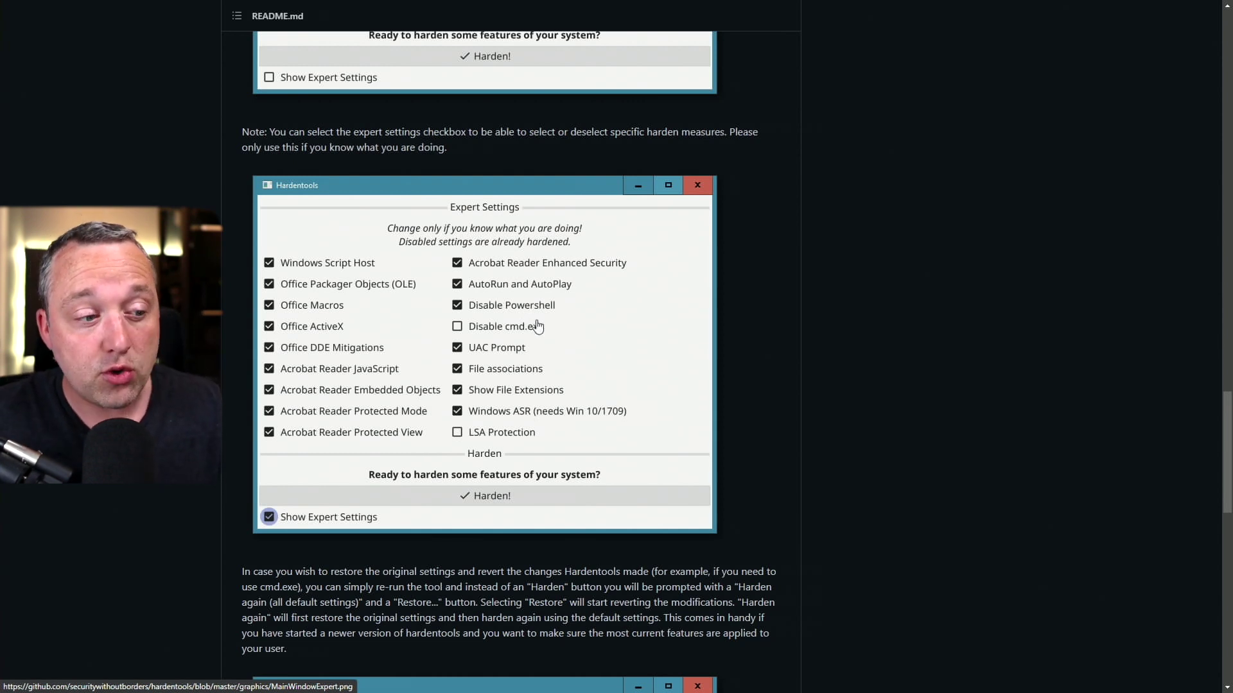
Bring up the Windows Run dialog over the README with Win+R.
key(super+r)
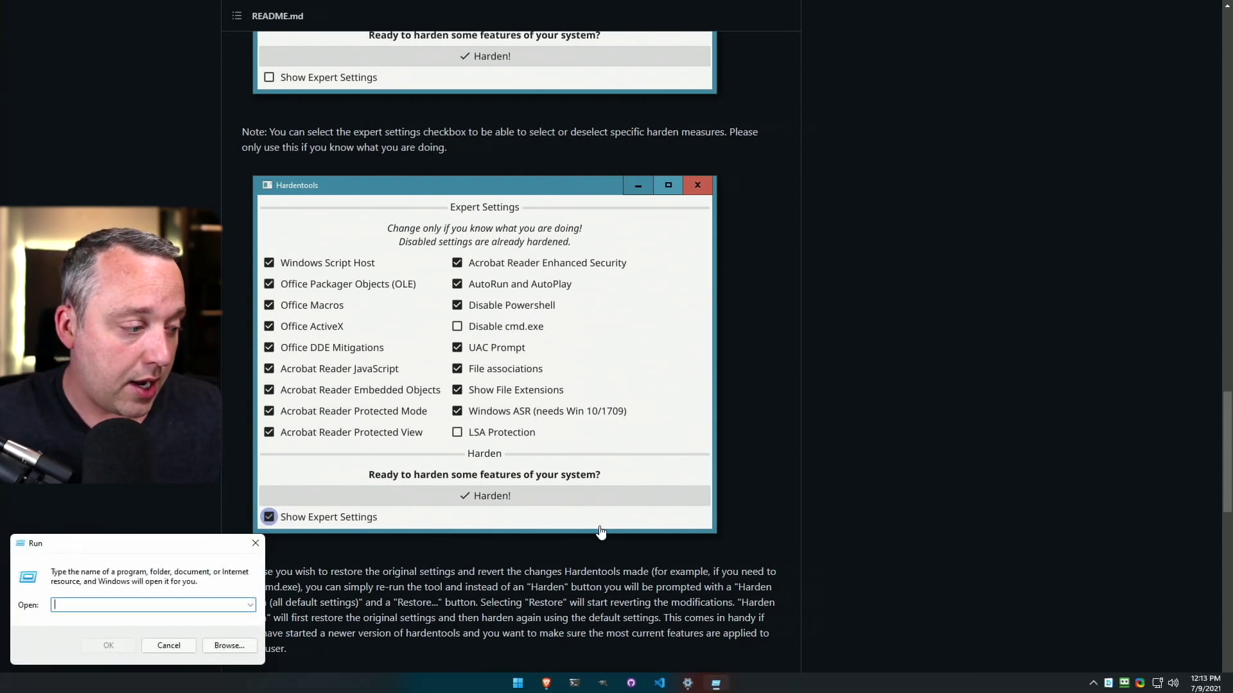
Try running powershell from Run, dismiss the Restrictions error, and open File Explorer to This PC.
text(powershell)
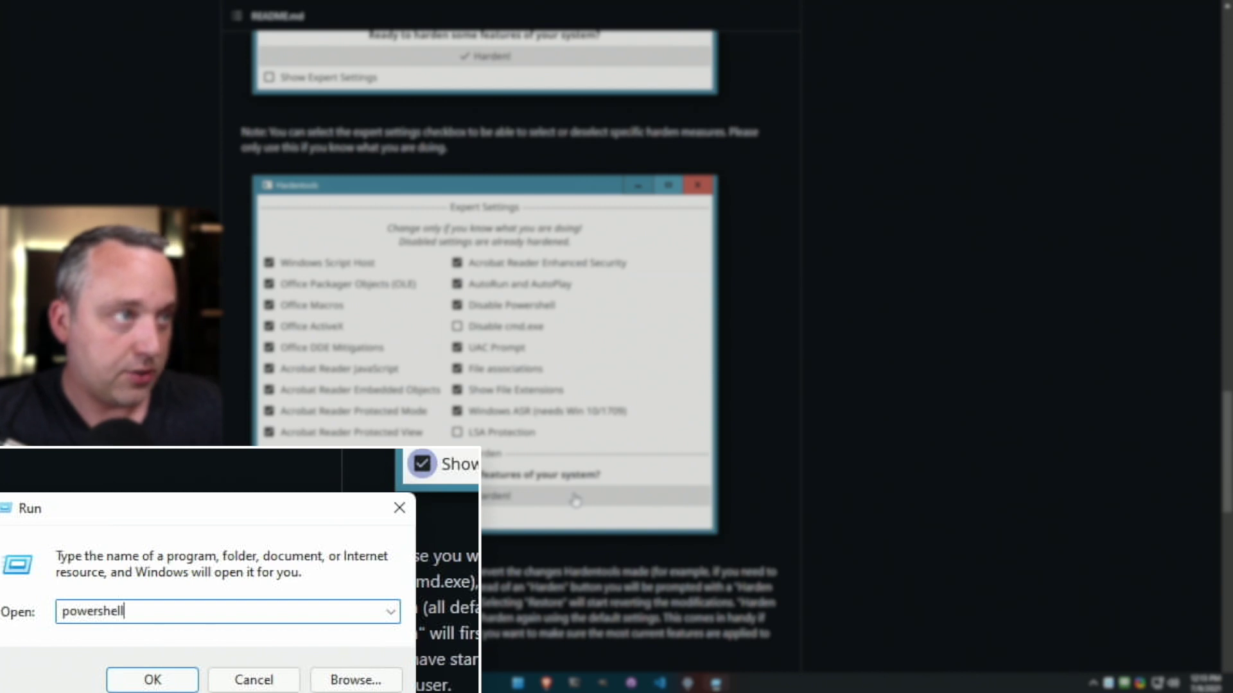
key(Return)
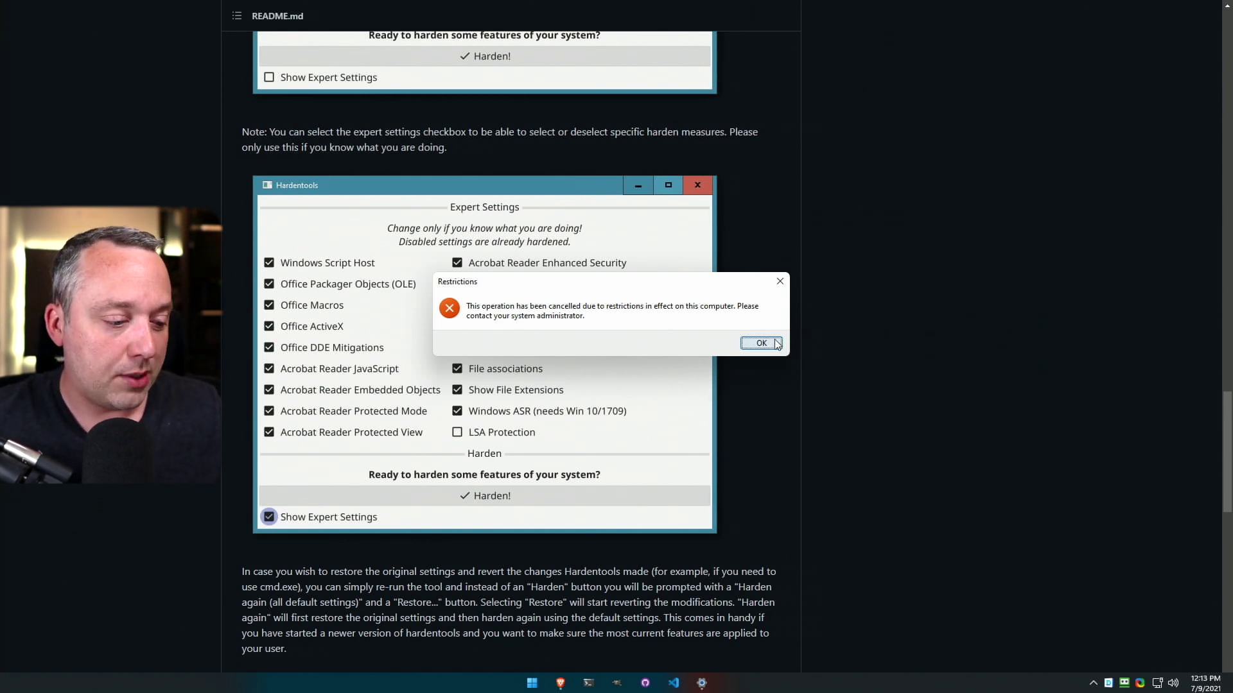
click(761, 344)
key(super+e)
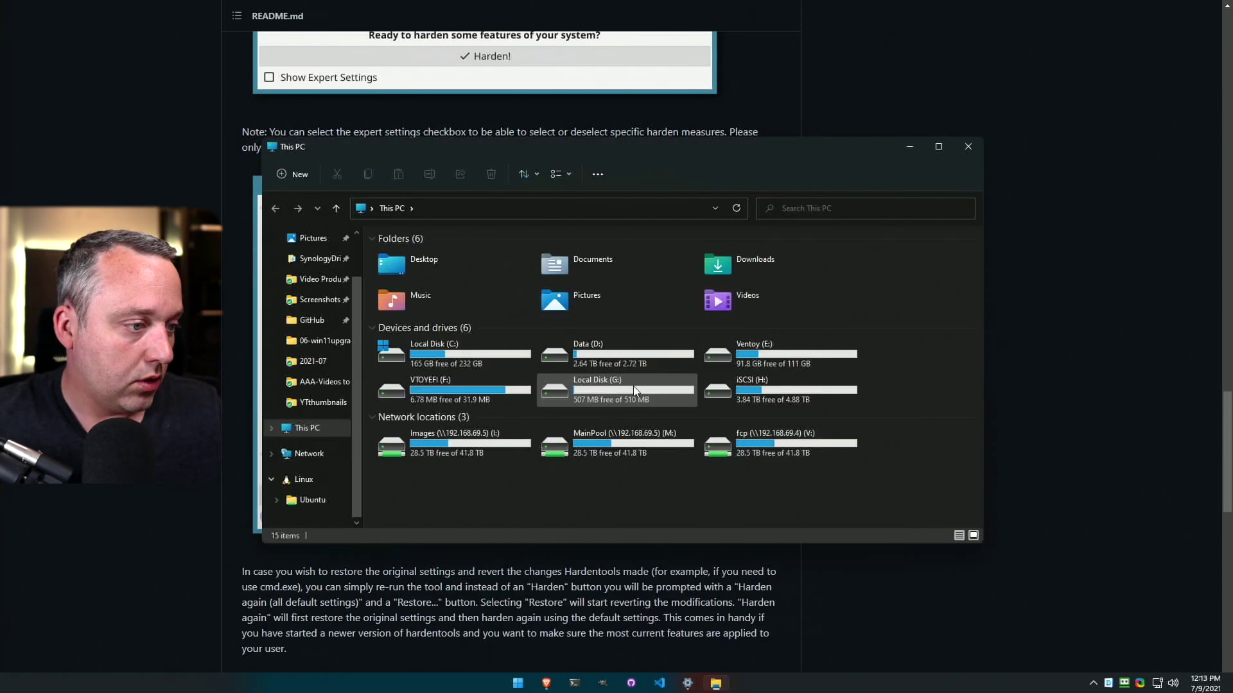
Launch hardentools.exe from Downloads with administrator rights, approving both prompts.
double_click(726, 269)
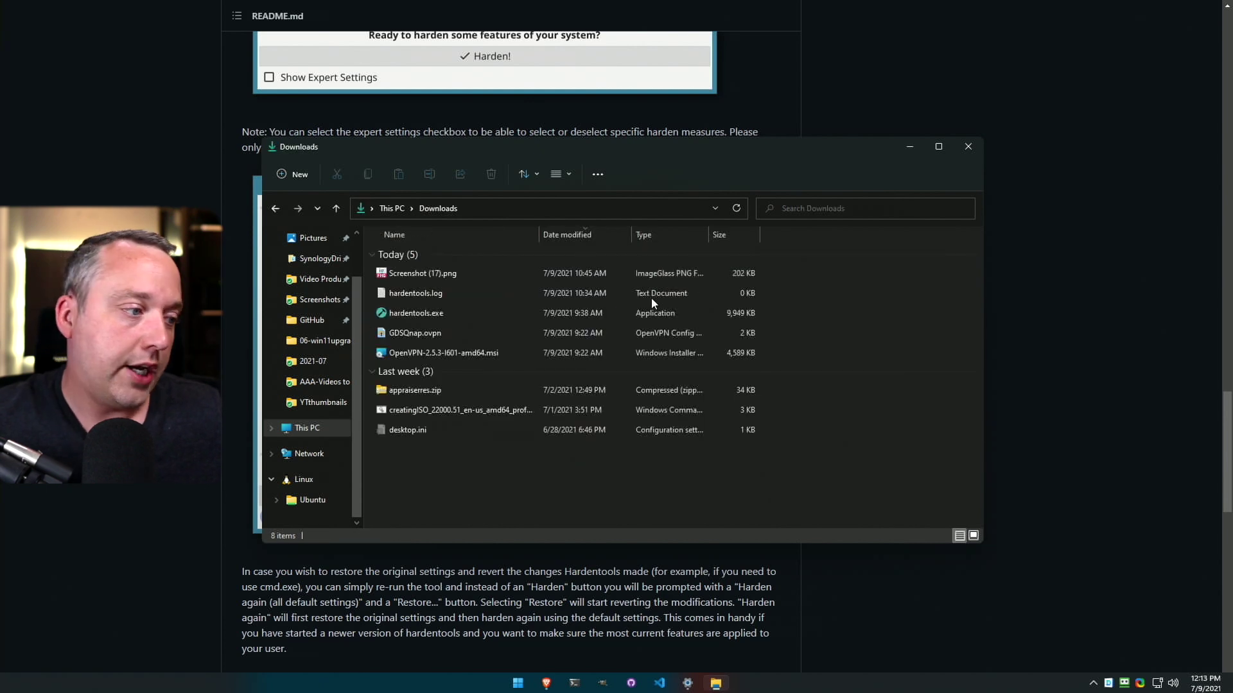
double_click(422, 313)
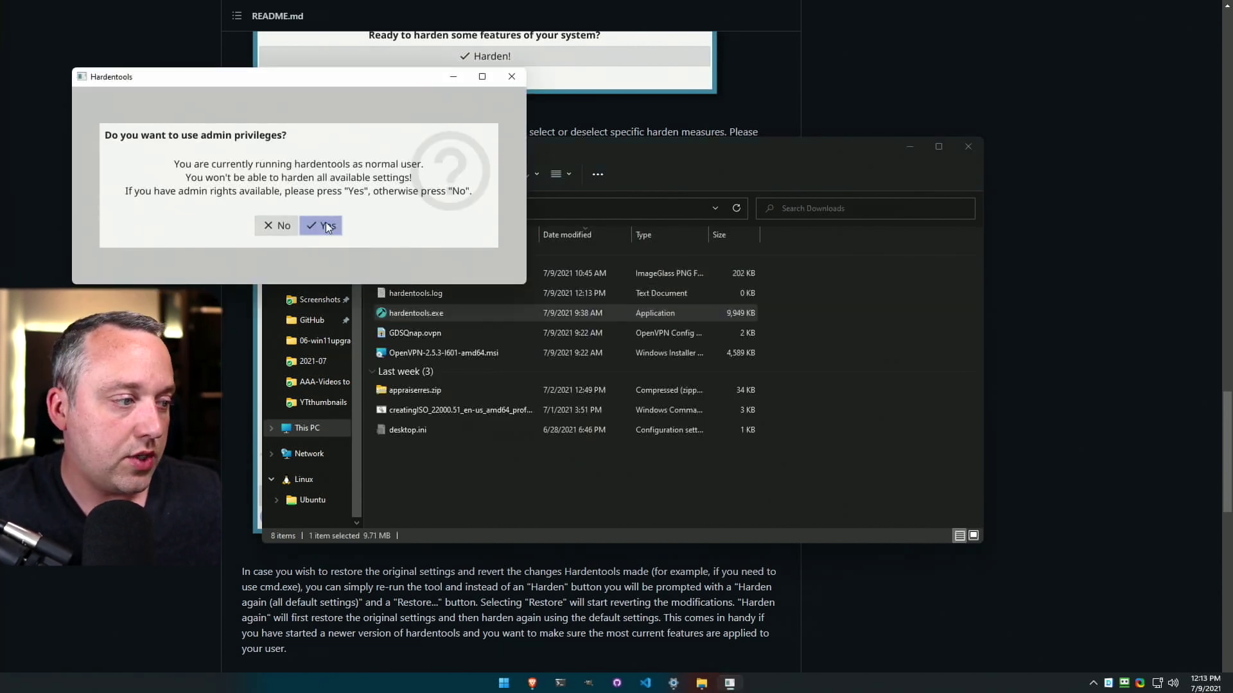
click(360, 235)
click(550, 446)
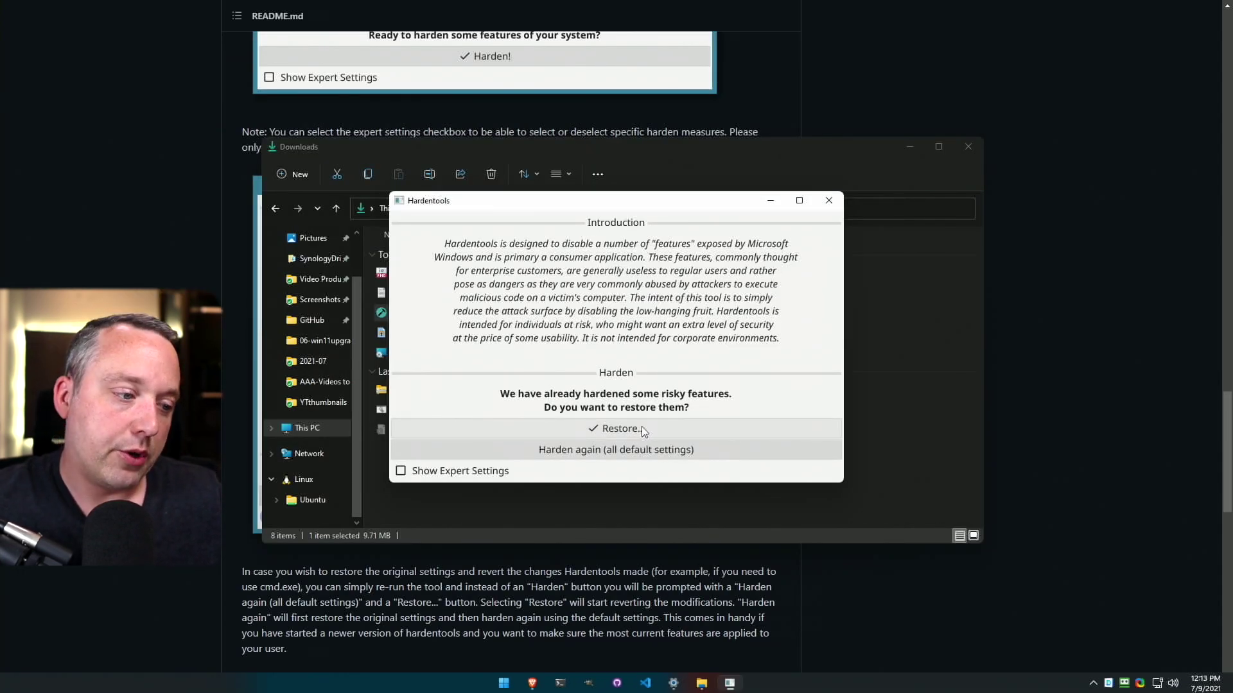
Show Hardentools' Expert Settings list of hardened features, then close Hardentools.
click(488, 475)
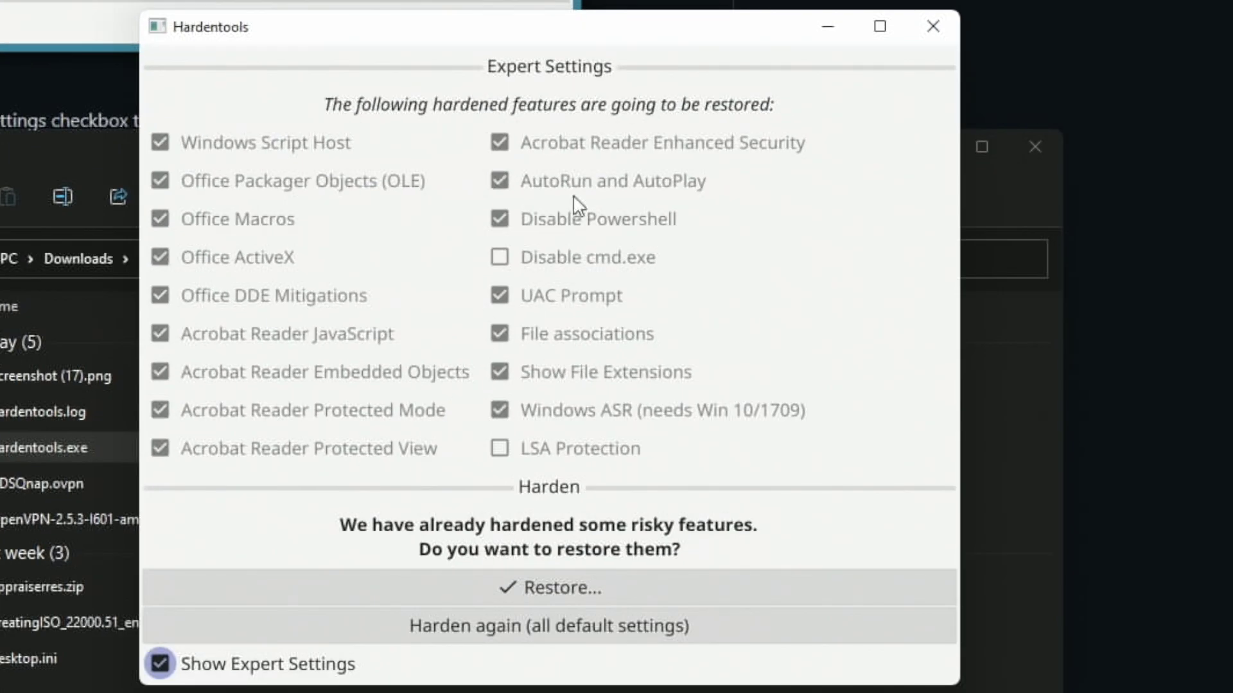
click(509, 580)
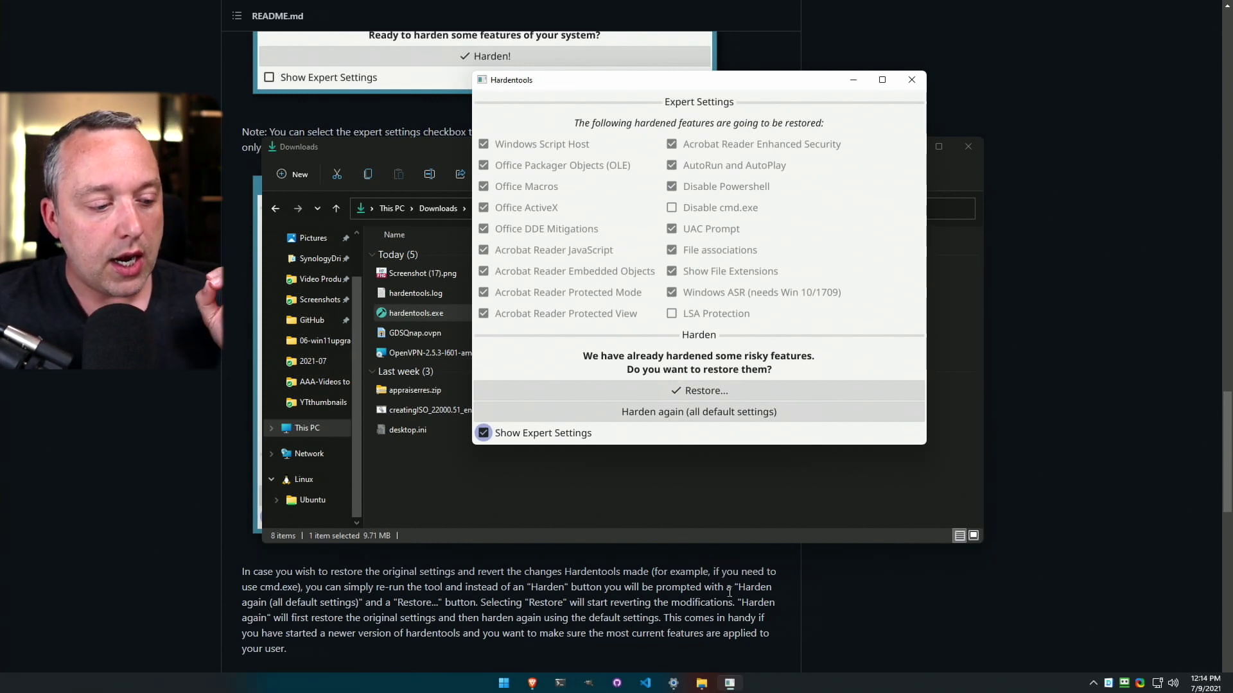
click(911, 80)
Start Windows Terminal as administrator from the Win+X menu.
right_click(518, 683)
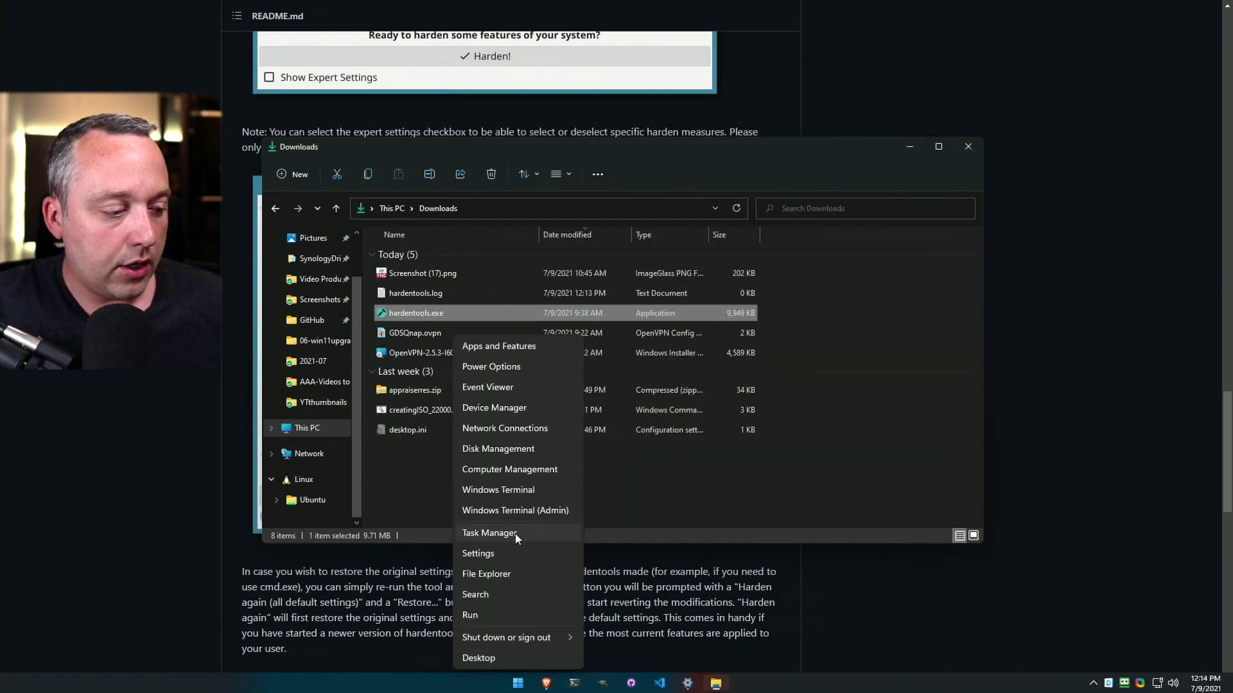
click(519, 510)
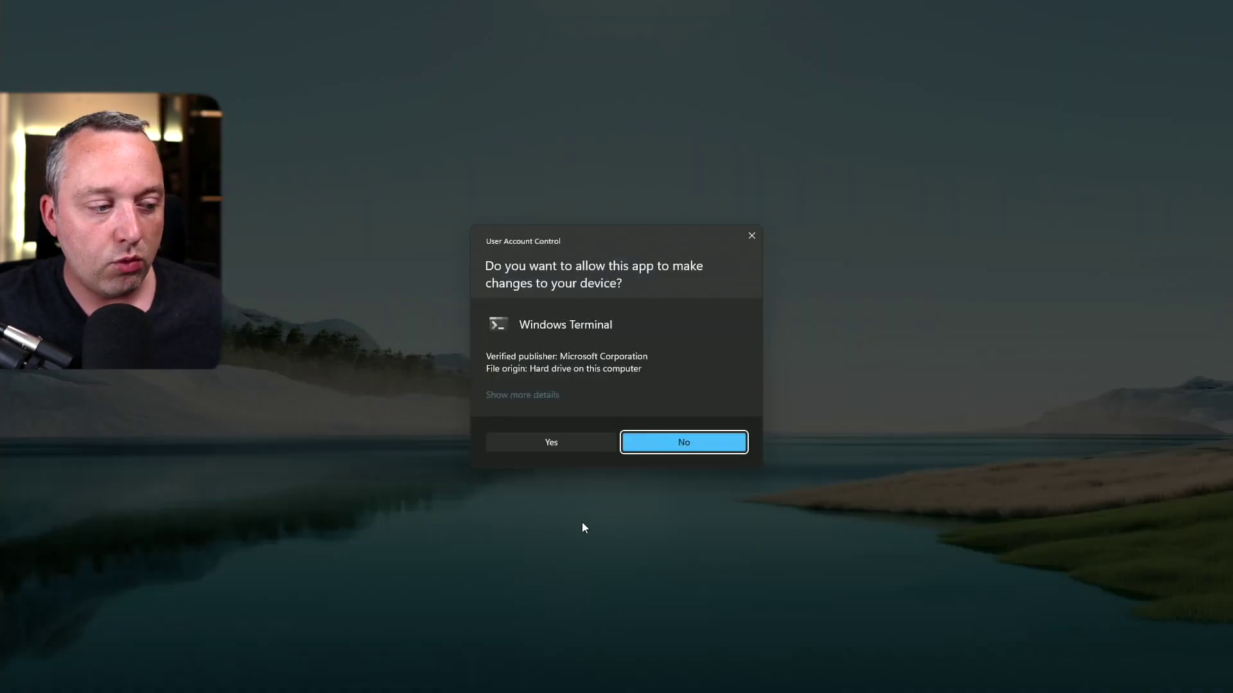
click(565, 443)
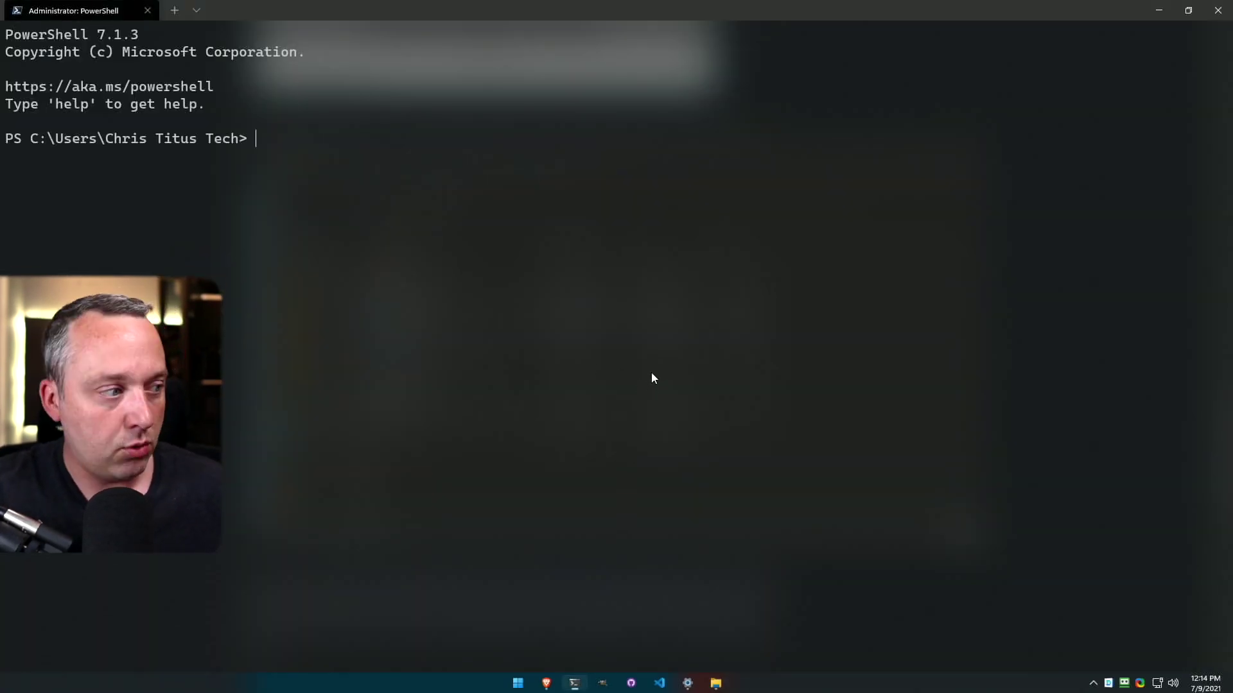
Copy the Debloat page's PowerShell command from Brave, paste and run it, and bring up the Debloat window.
mouse_move(546, 684)
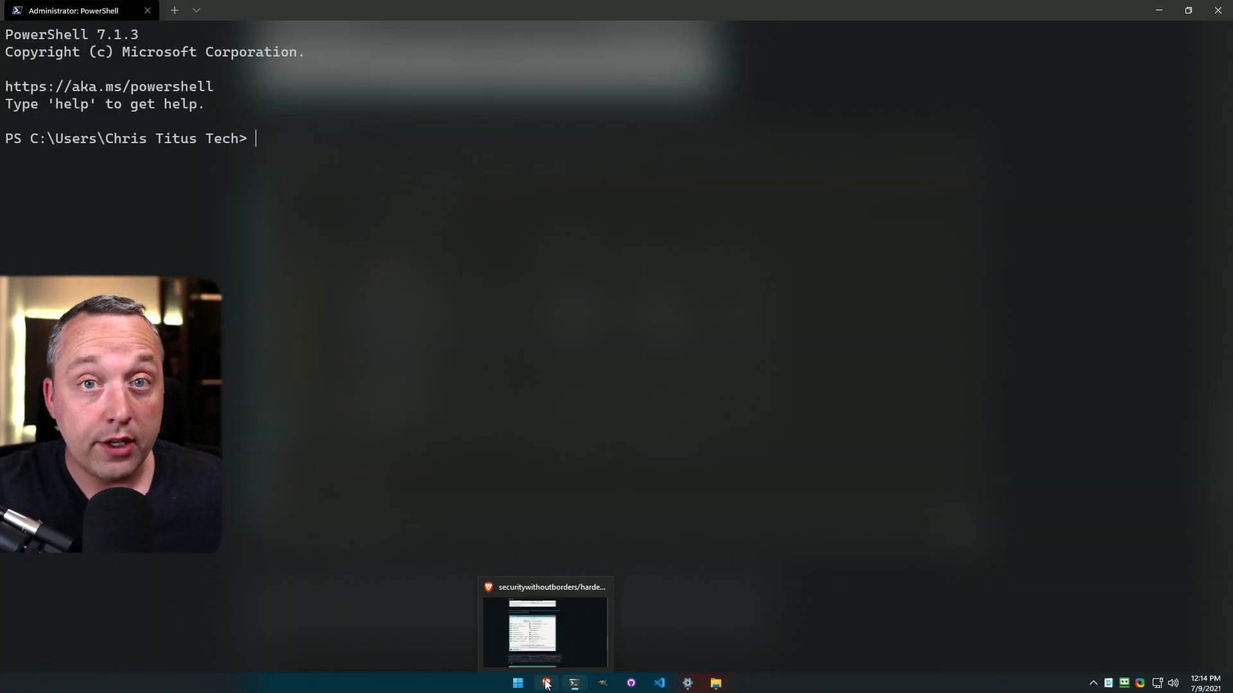
click(547, 684)
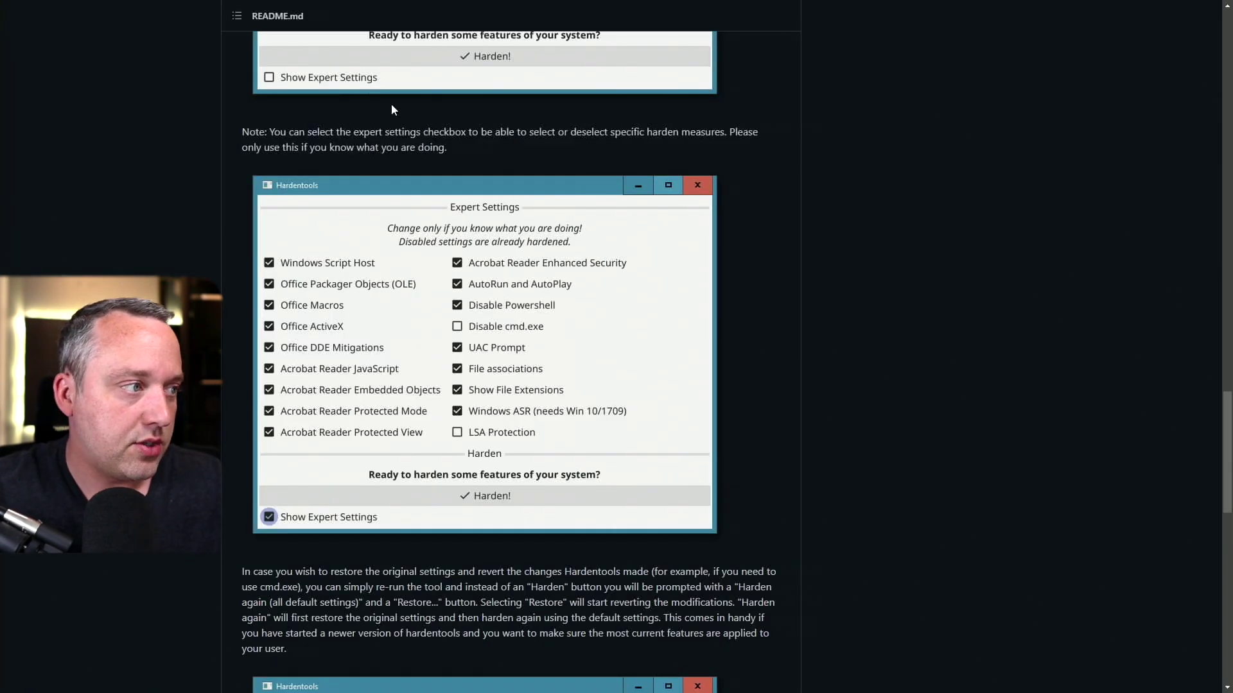
key(ctrl+w)
click(750, 478)
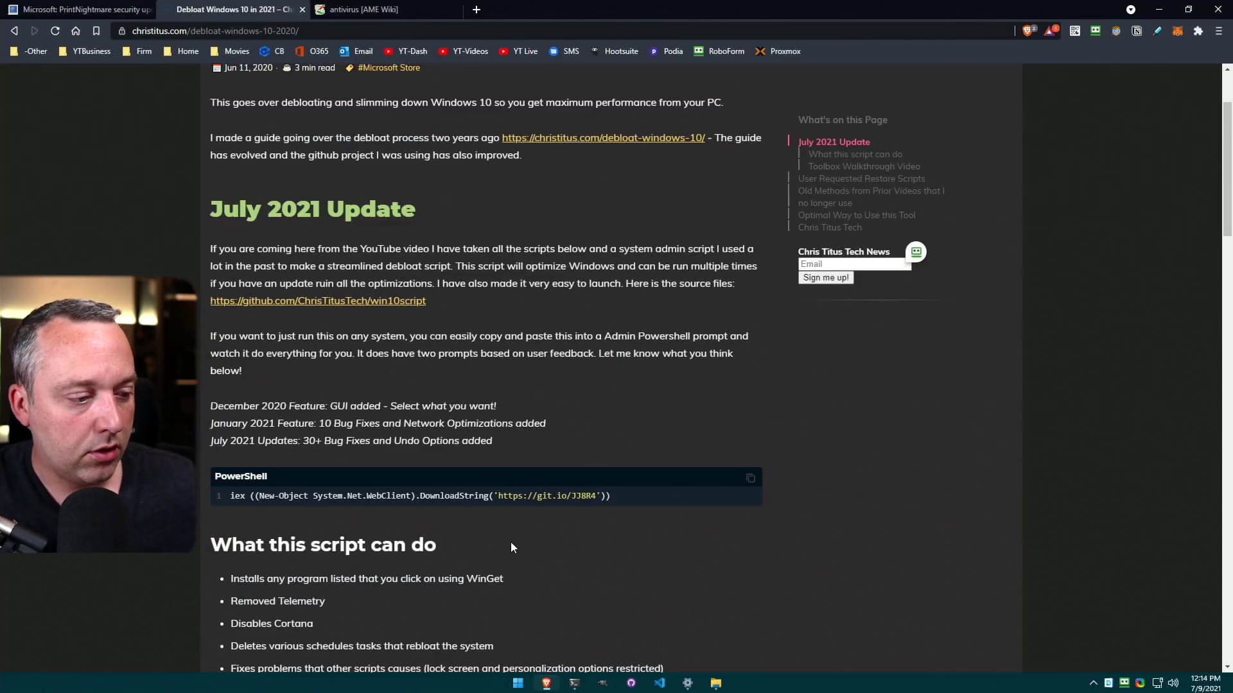
click(574, 683)
key(ctrl+v)
click(555, 409)
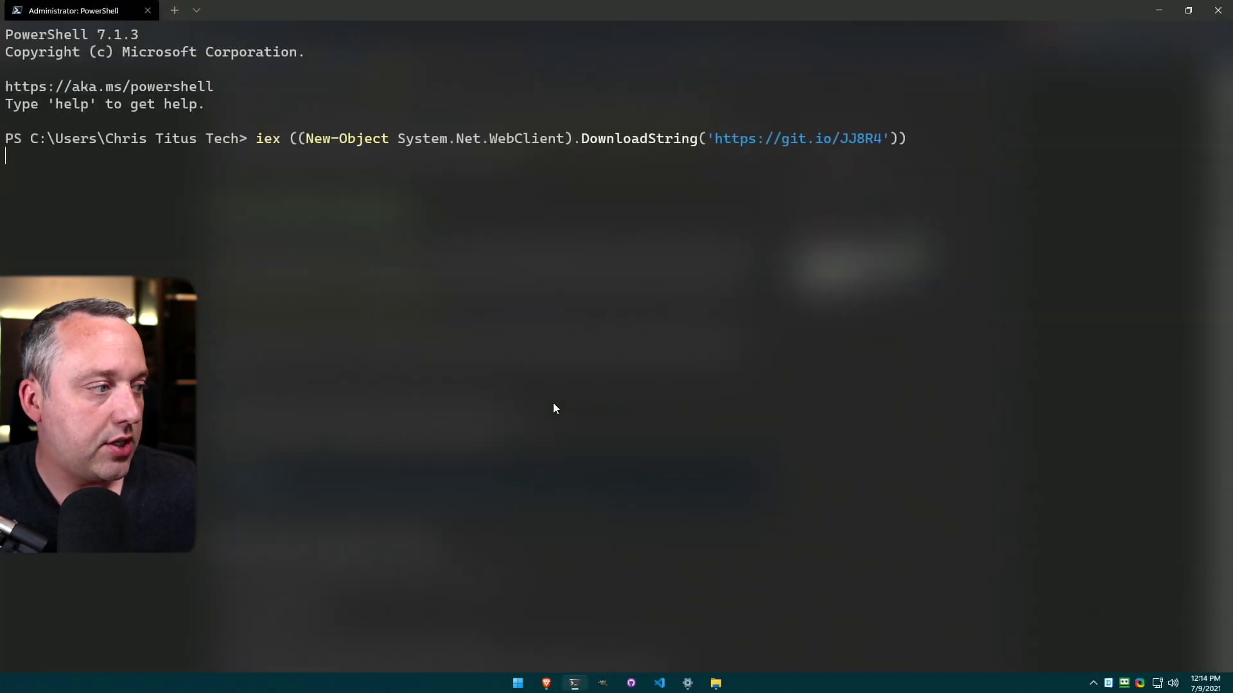
key(alt+Tab)
key(alt+Tab)
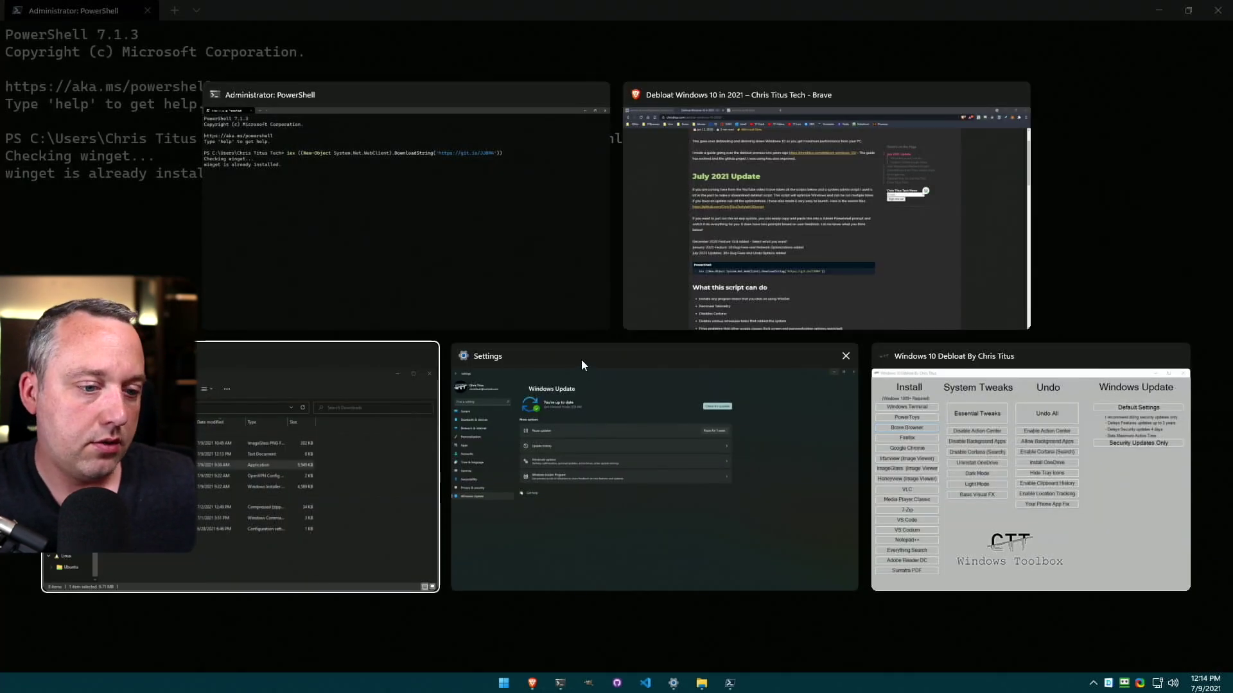
key(alt+Tab)
key(alt+Tab)
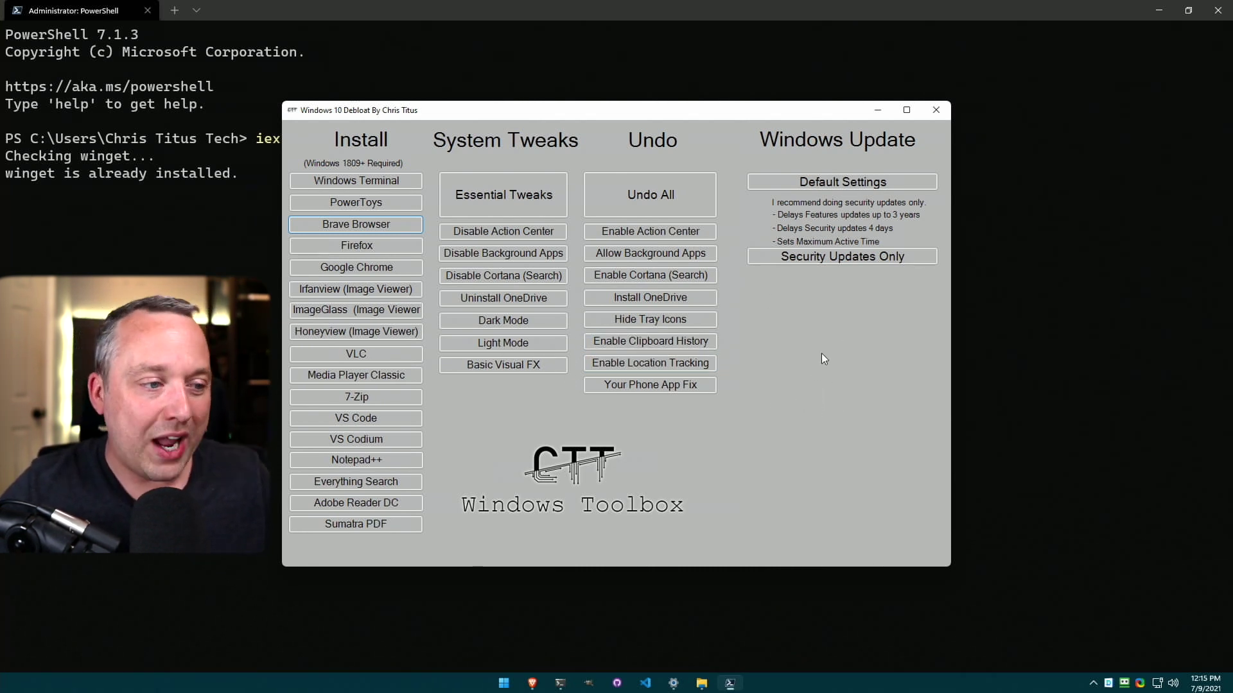
Close the Debloat toolbox and open the all-users Startup folder with shell:common startup.
click(936, 110)
right_click(517, 682)
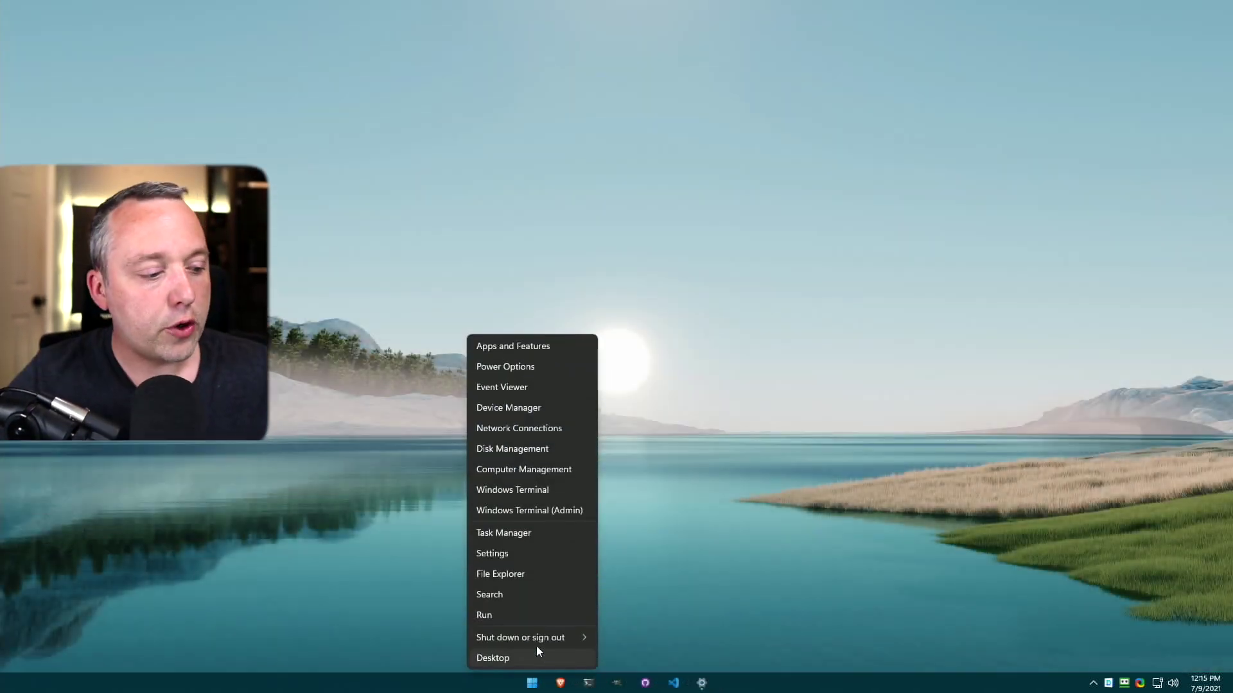
click(513, 616)
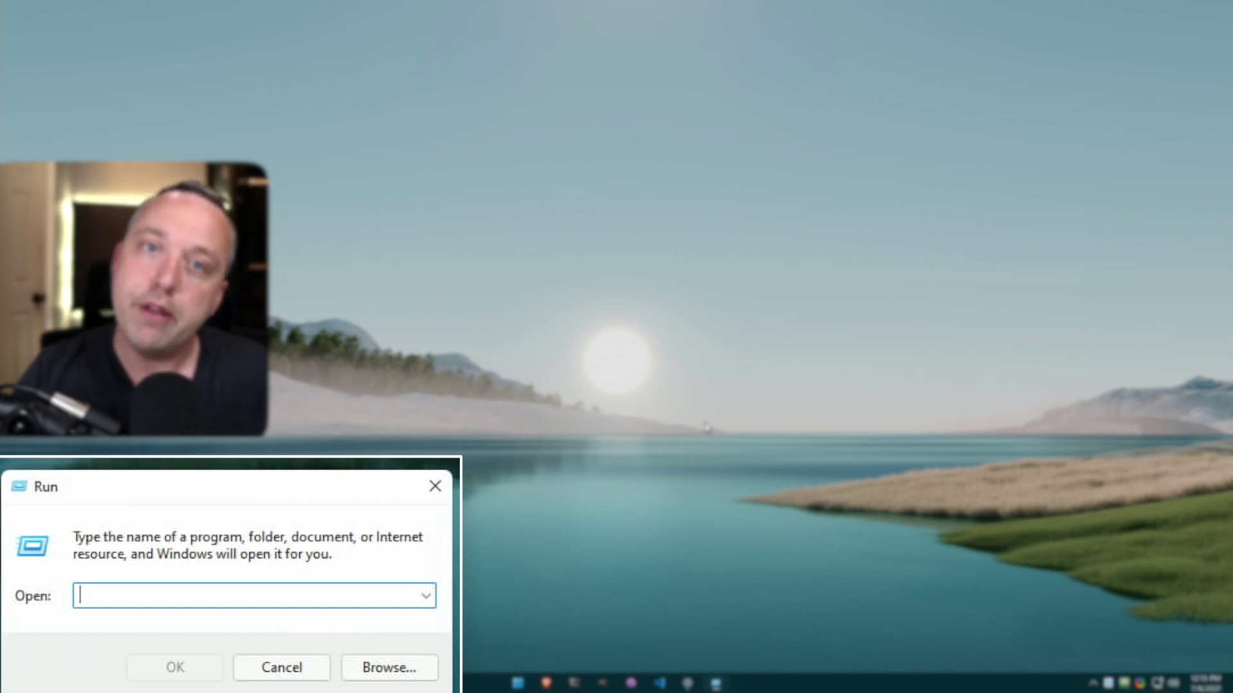
text(shell)
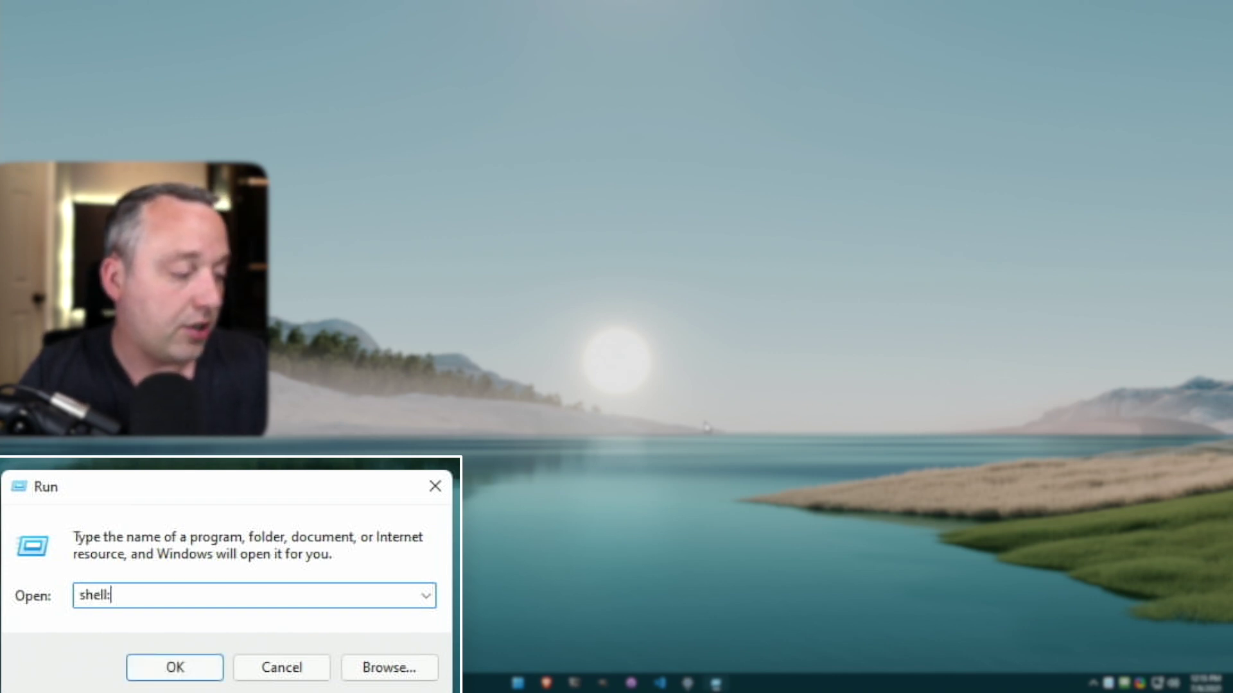
text(:common startup)
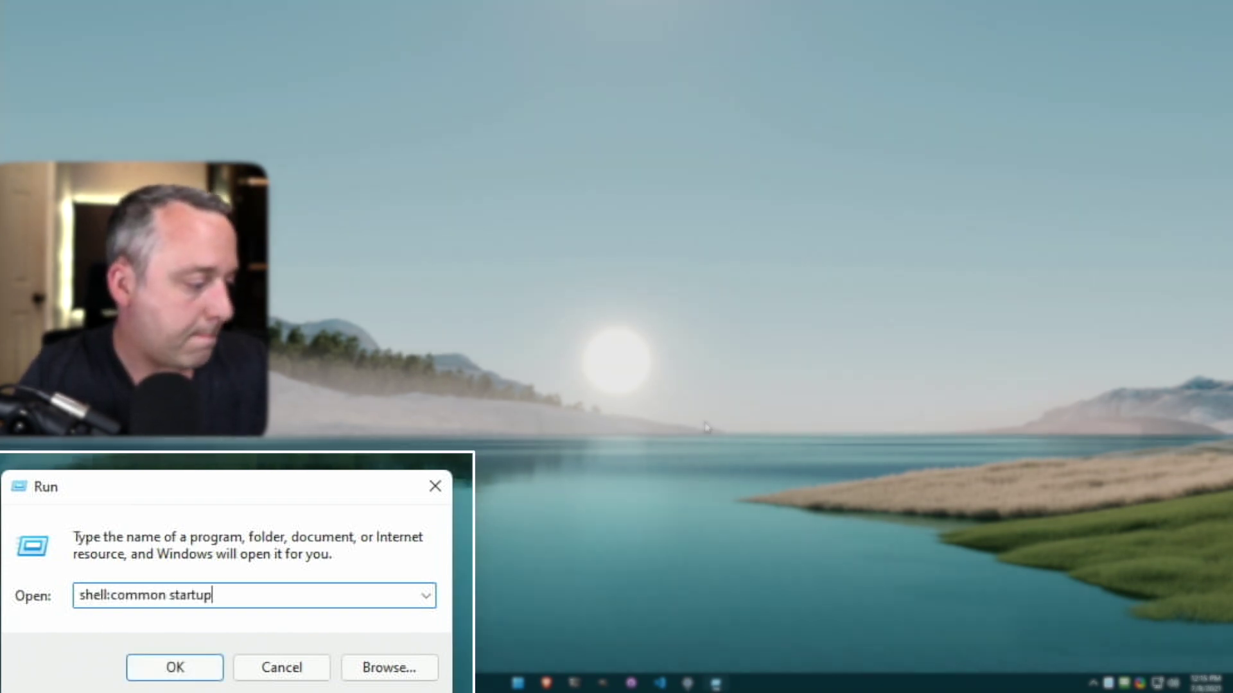
key(Return)
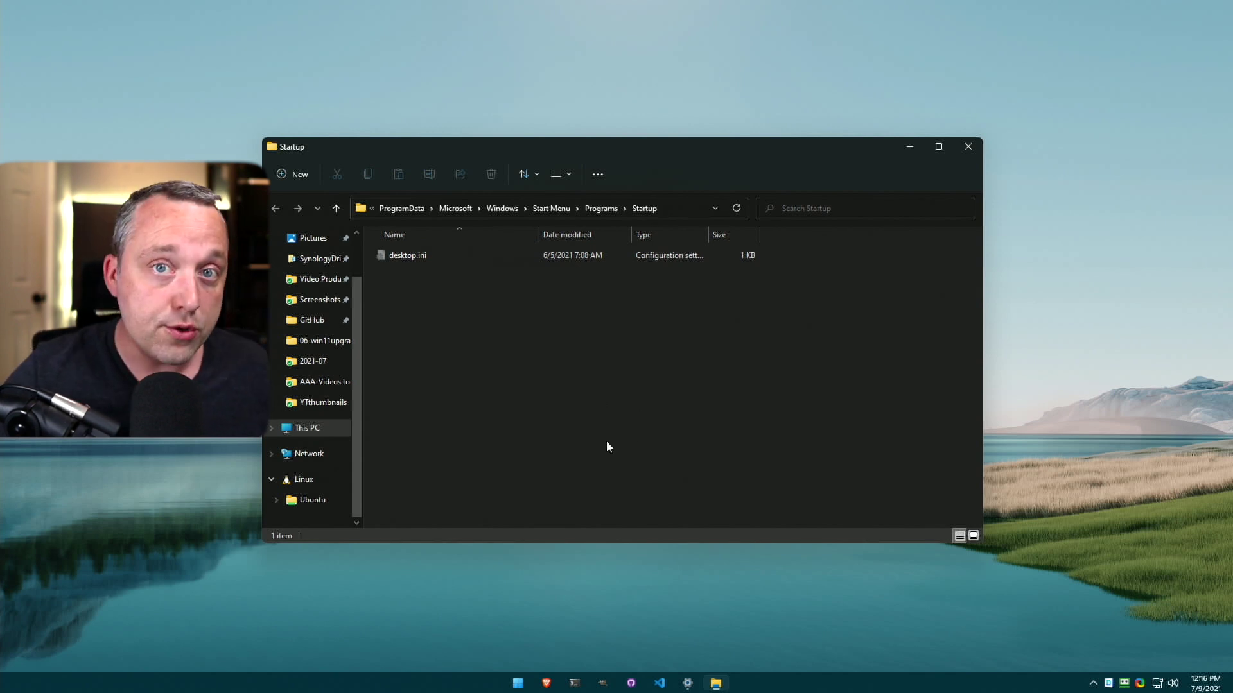
click(967, 147)
key(super+r)
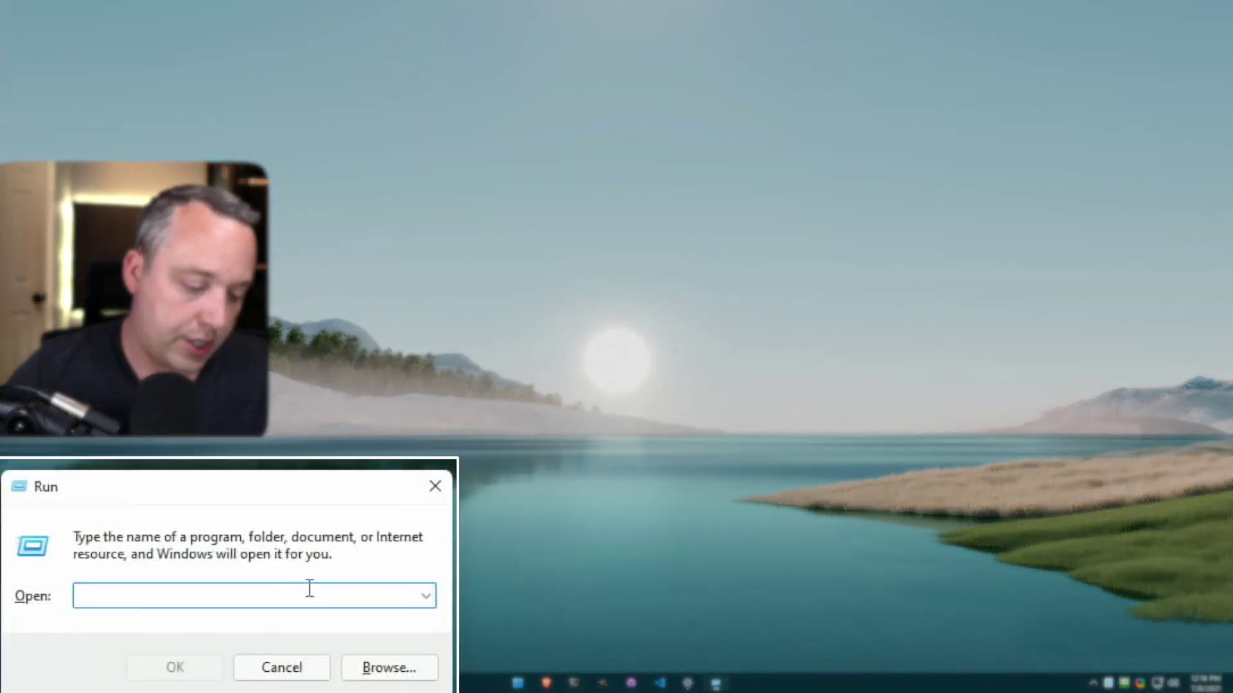
Open shell:startup and check the Synology Drive Client shortcut's Properties target, then search 'tas'.
text(shell:start)
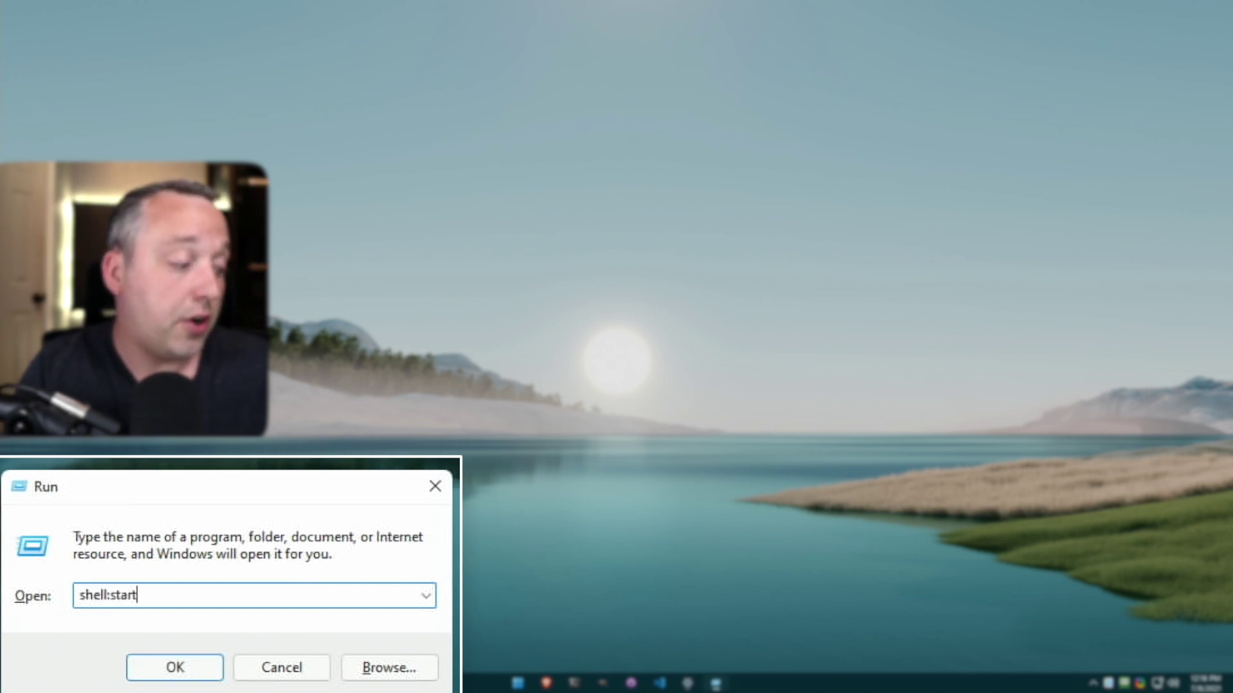
text(up)
key(Return)
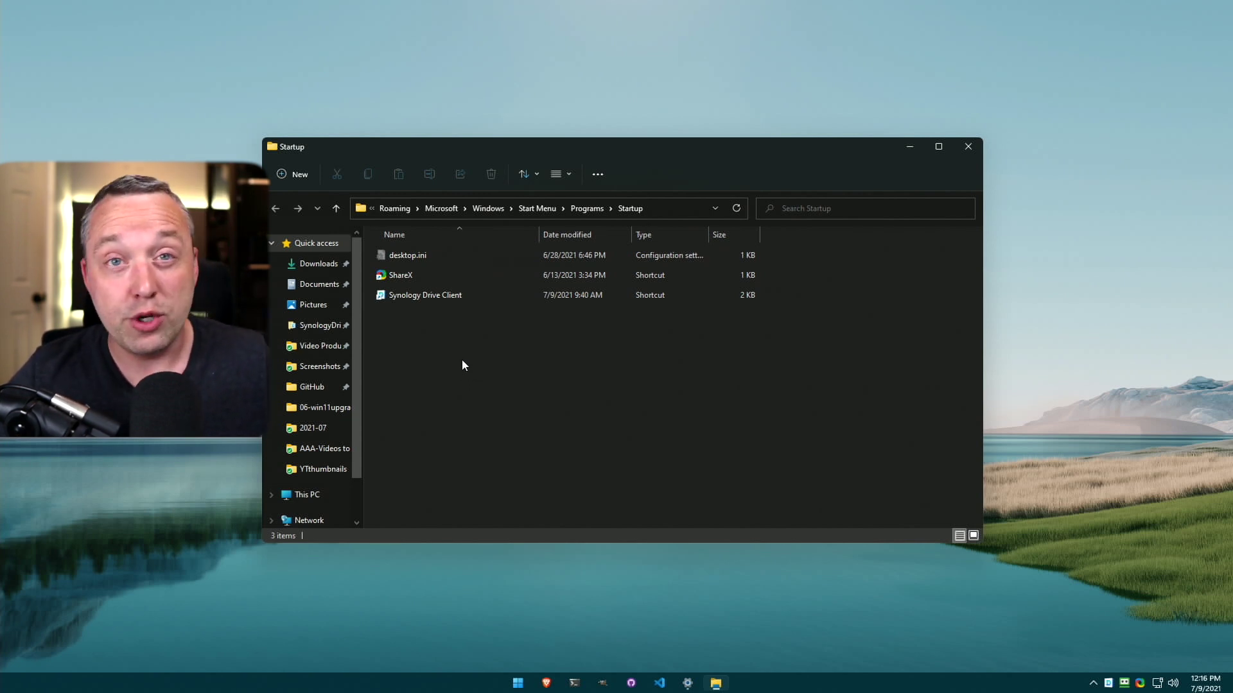
right_click(430, 298)
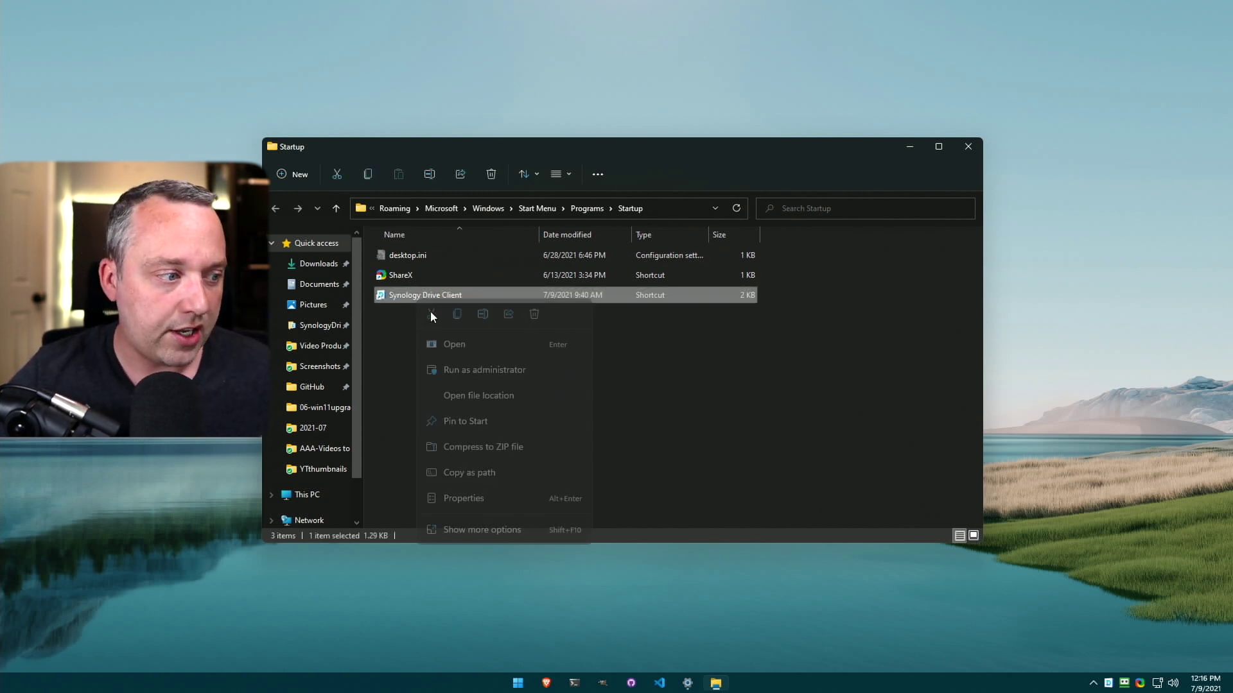
click(483, 499)
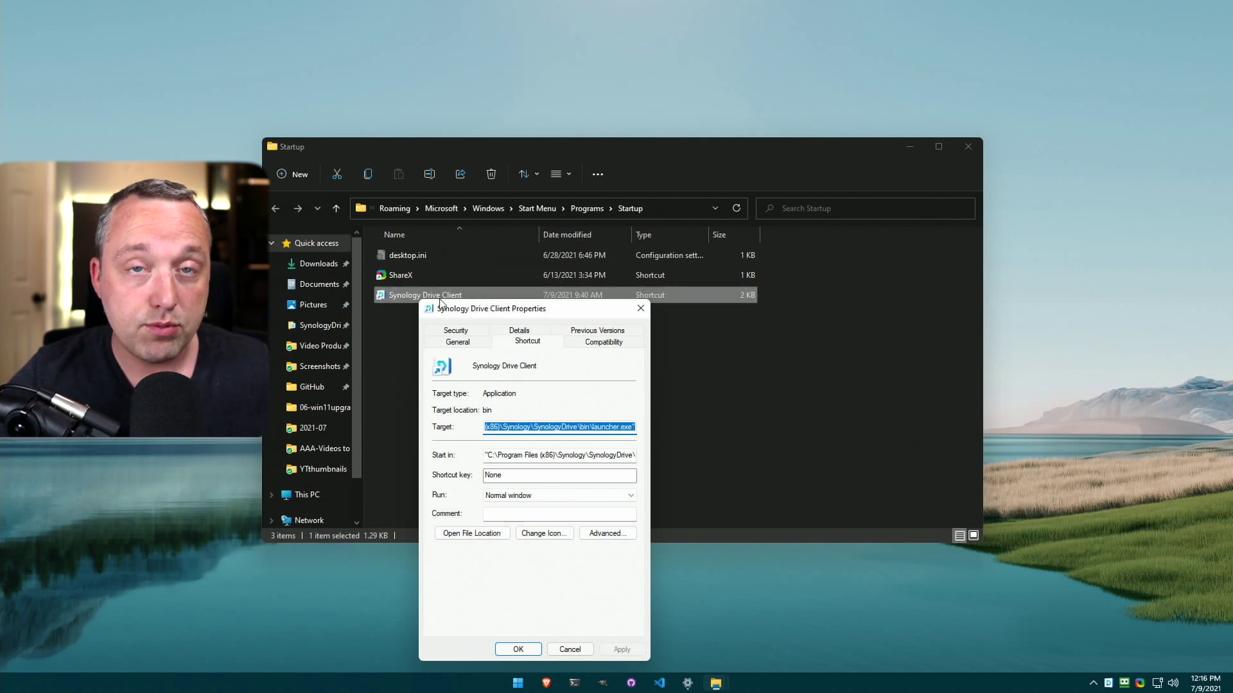
click(737, 409)
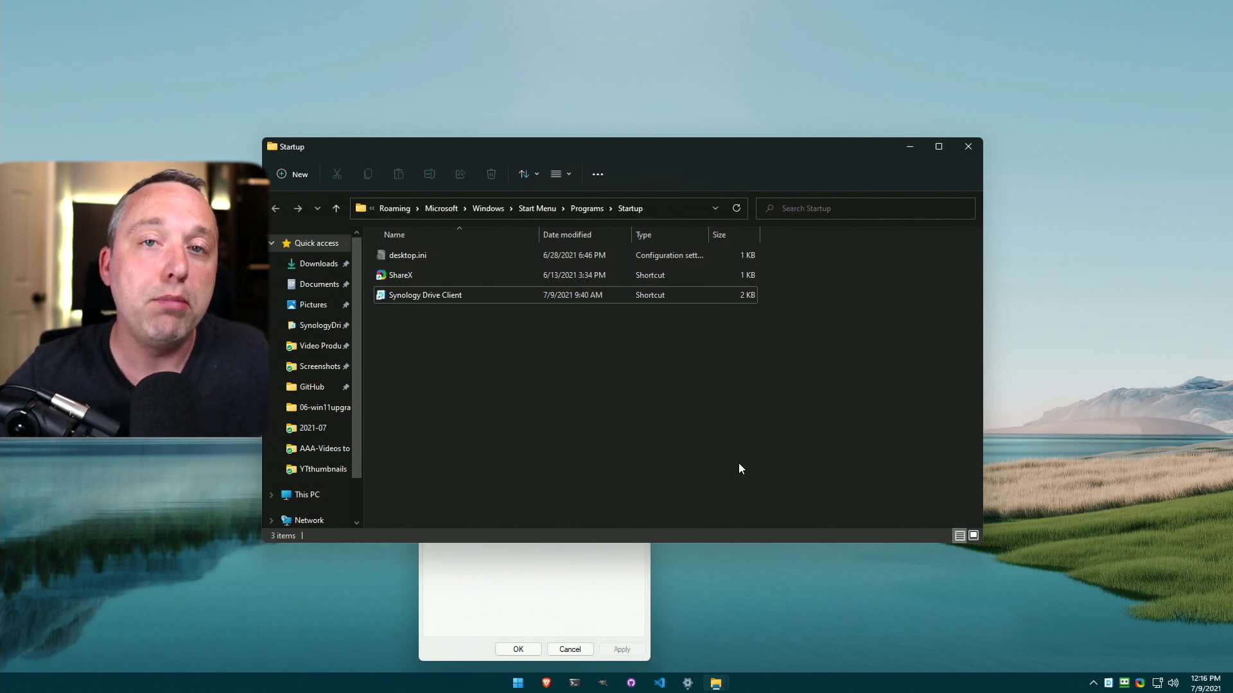
key(super)
text(task)
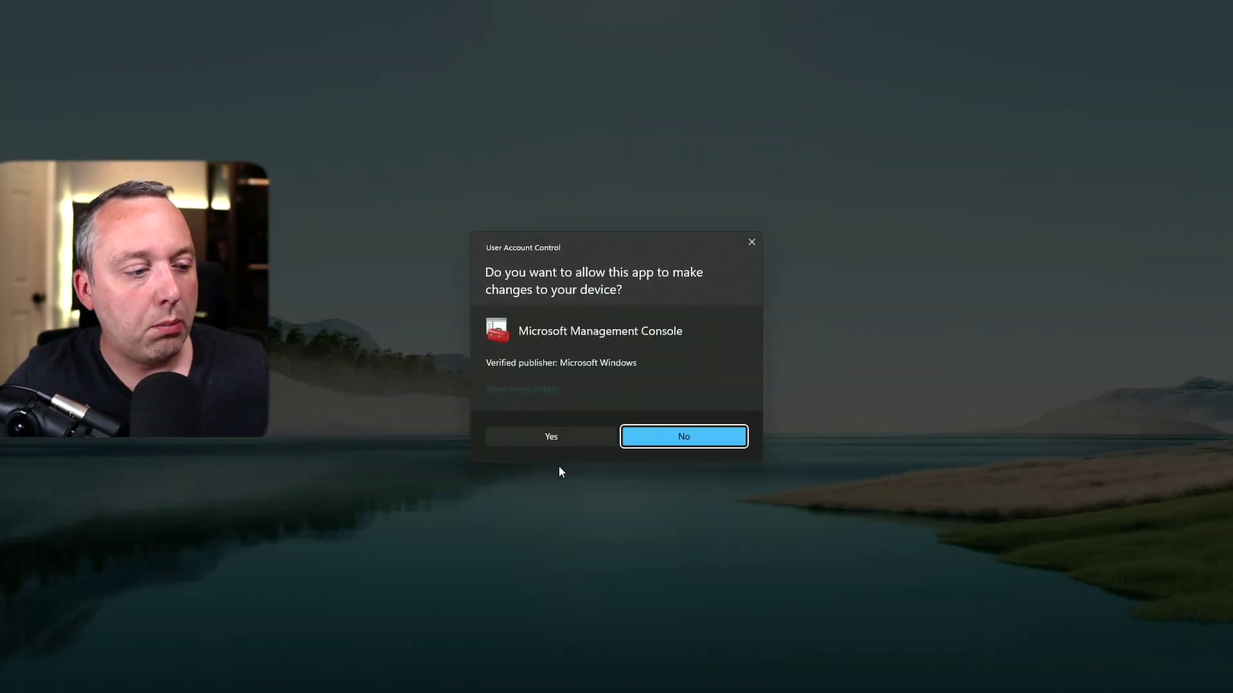
Open Task Scheduler, widen the Name column, and expand Task Scheduler Library > Microsoft > Windows.
click(568, 443)
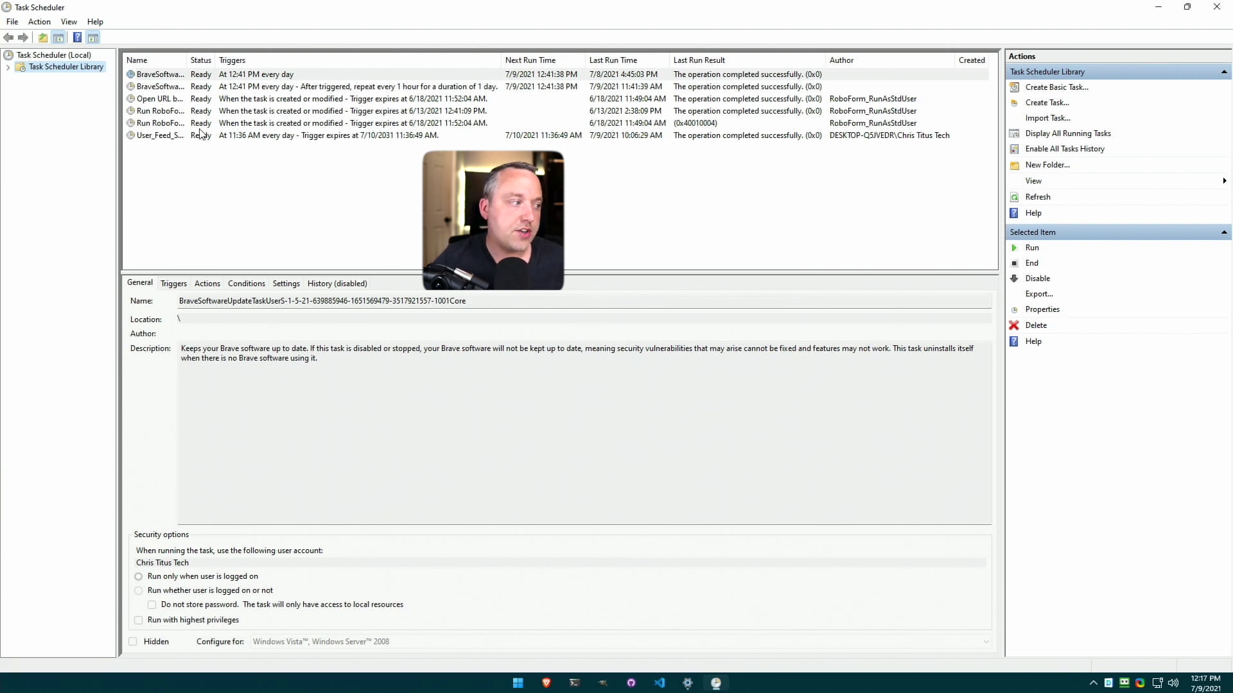
drag(188, 60, 249, 60)
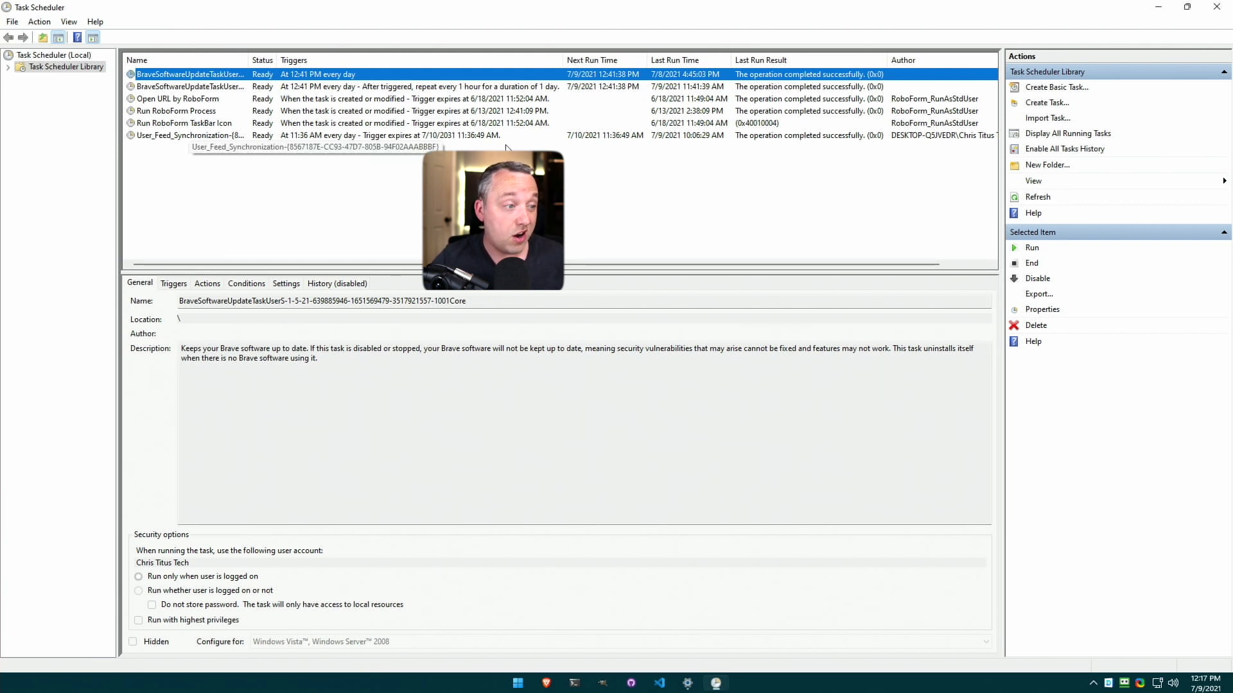
click(8, 68)
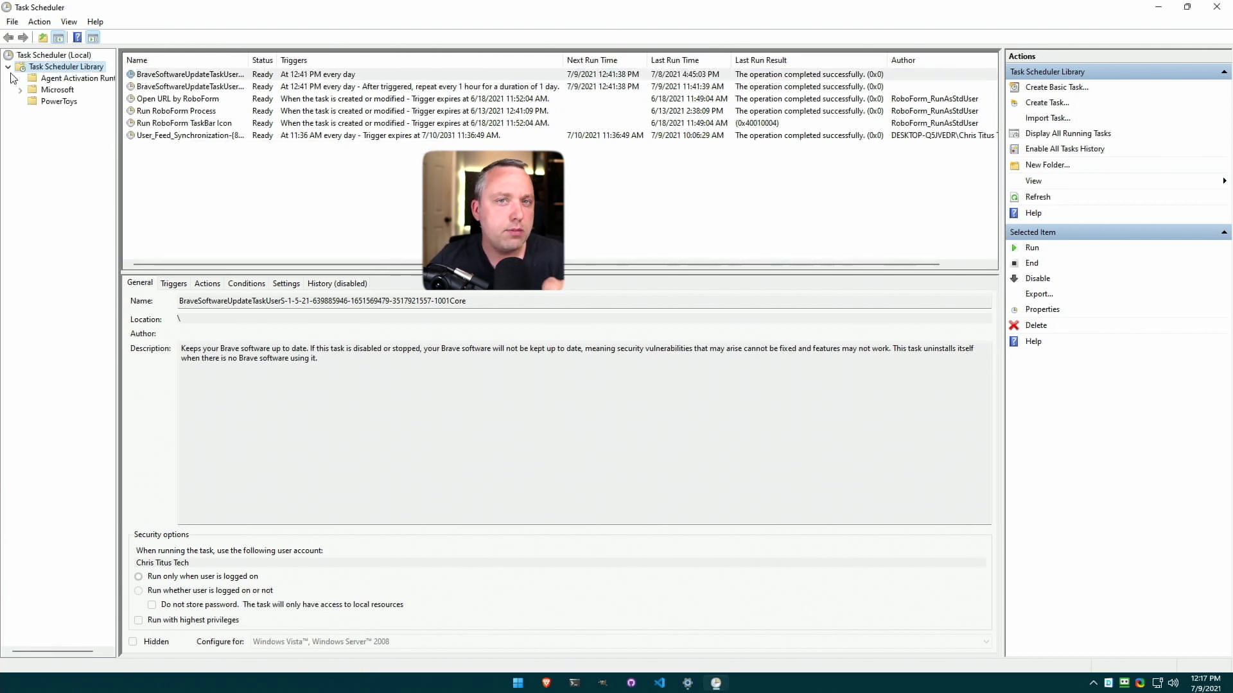
click(21, 90)
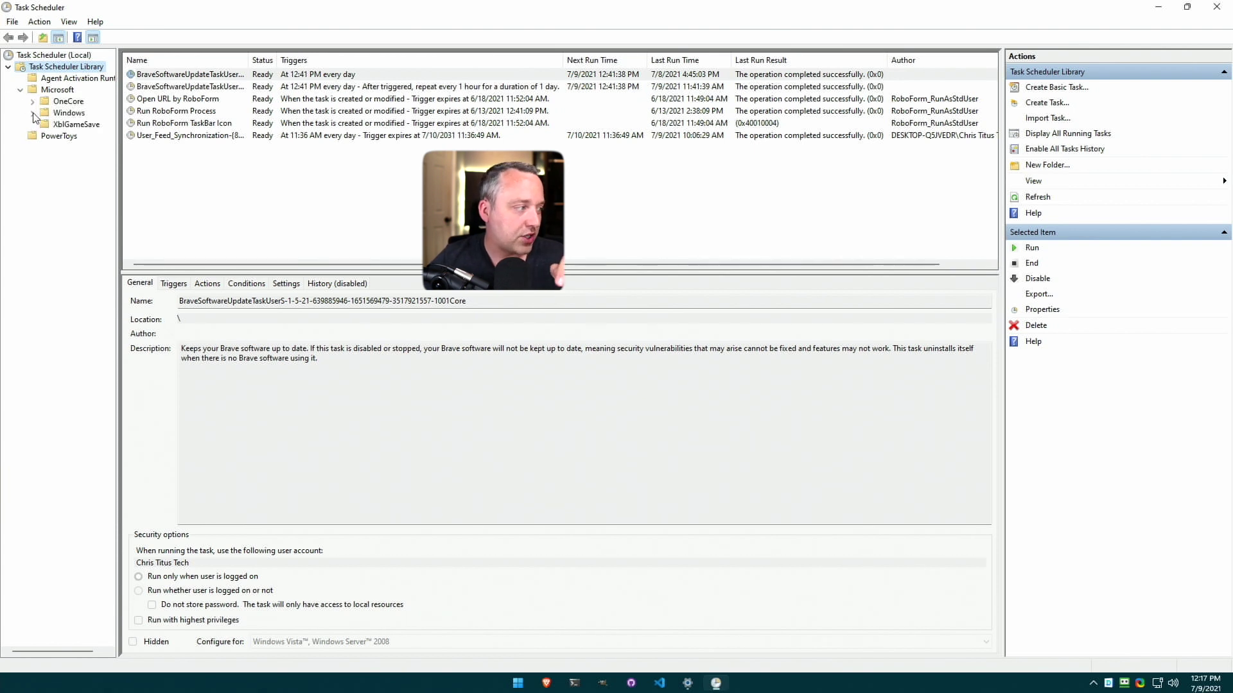
click(33, 114)
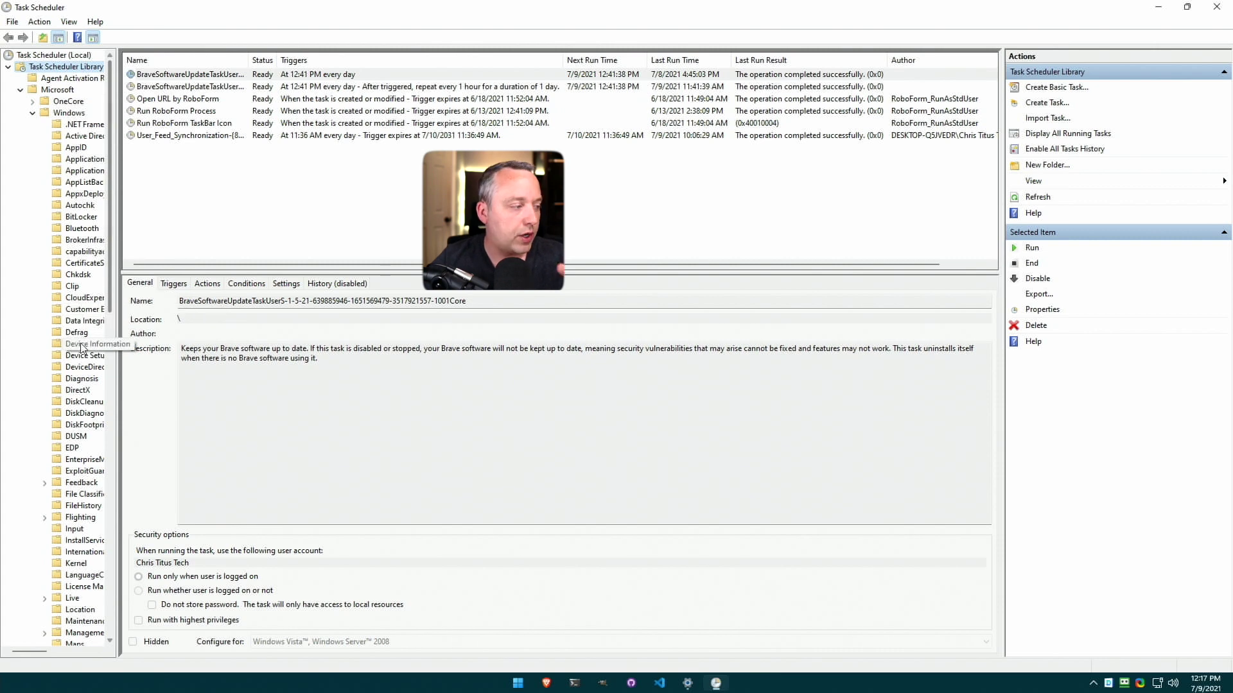
View the Shell folder's tasks, then return to the top-level Task Scheduler Library tasks.
scroll(74, 411, down, 11)
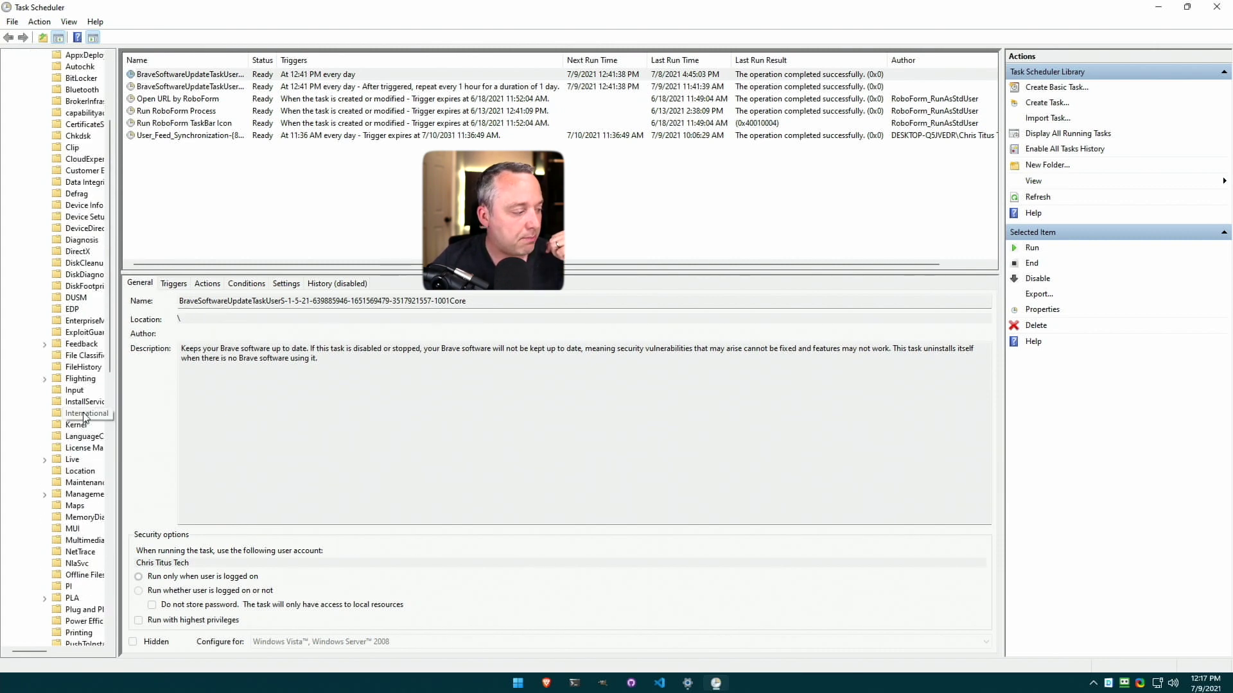
scroll(75, 429, down, 2)
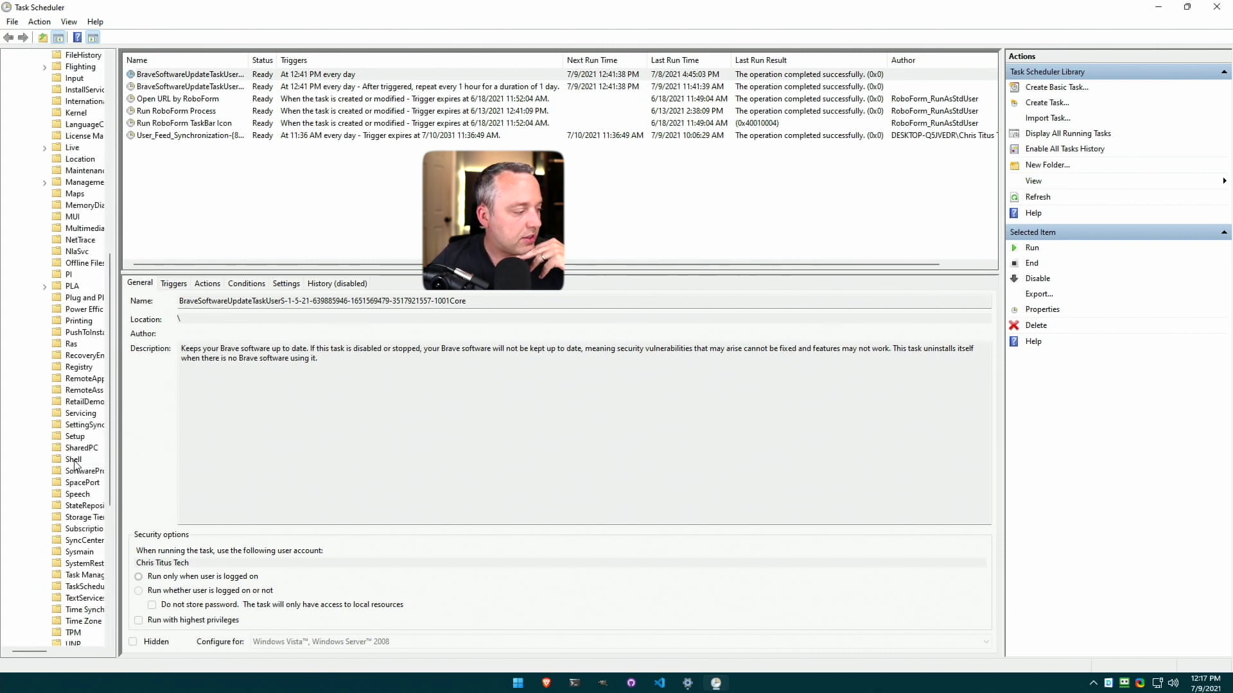
click(73, 459)
click(202, 230)
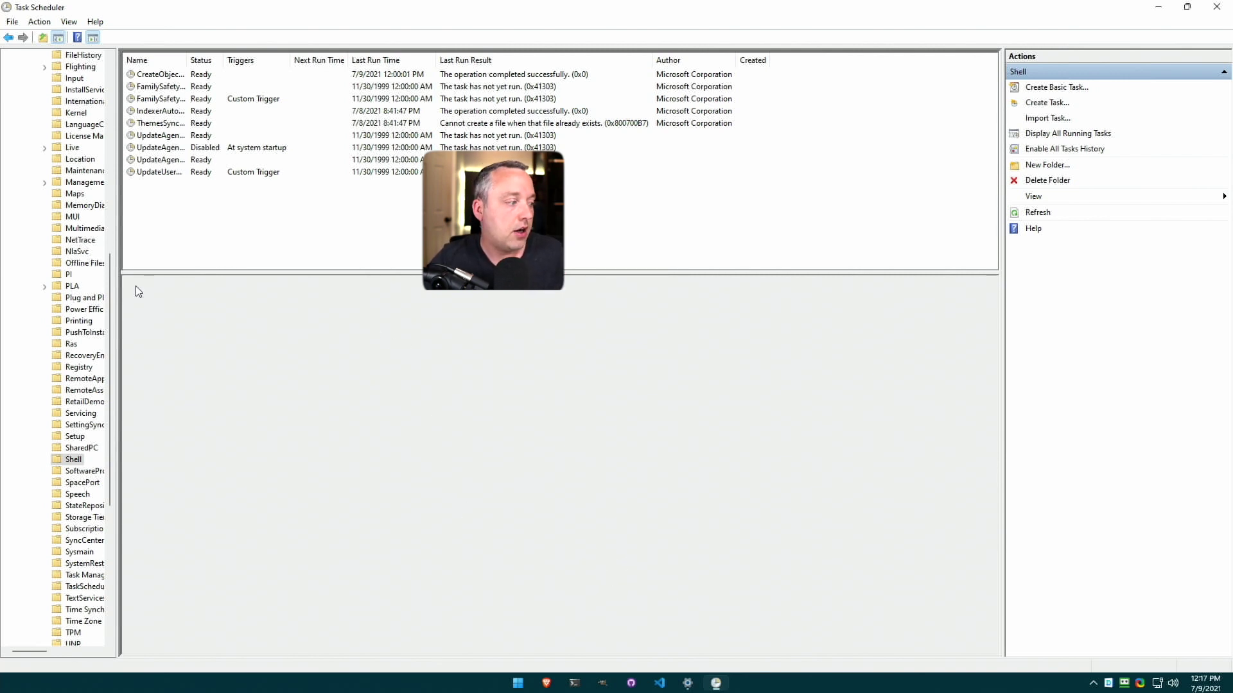
scroll(20, 257, up, 13)
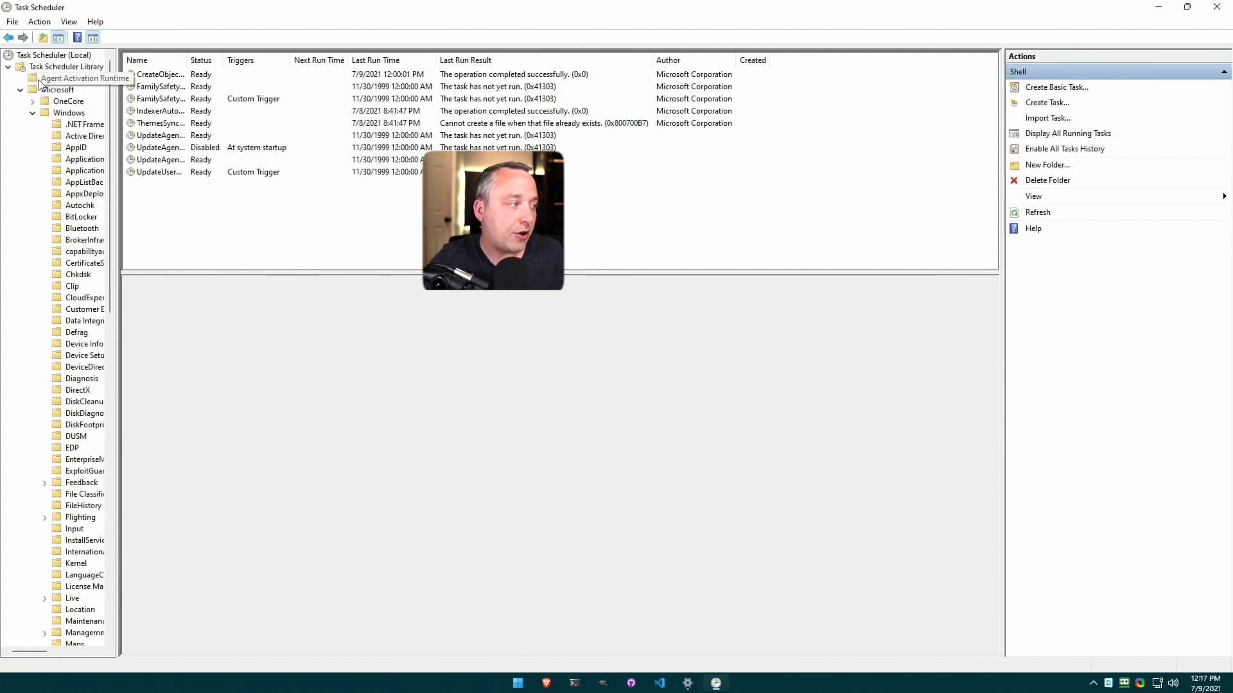
click(64, 67)
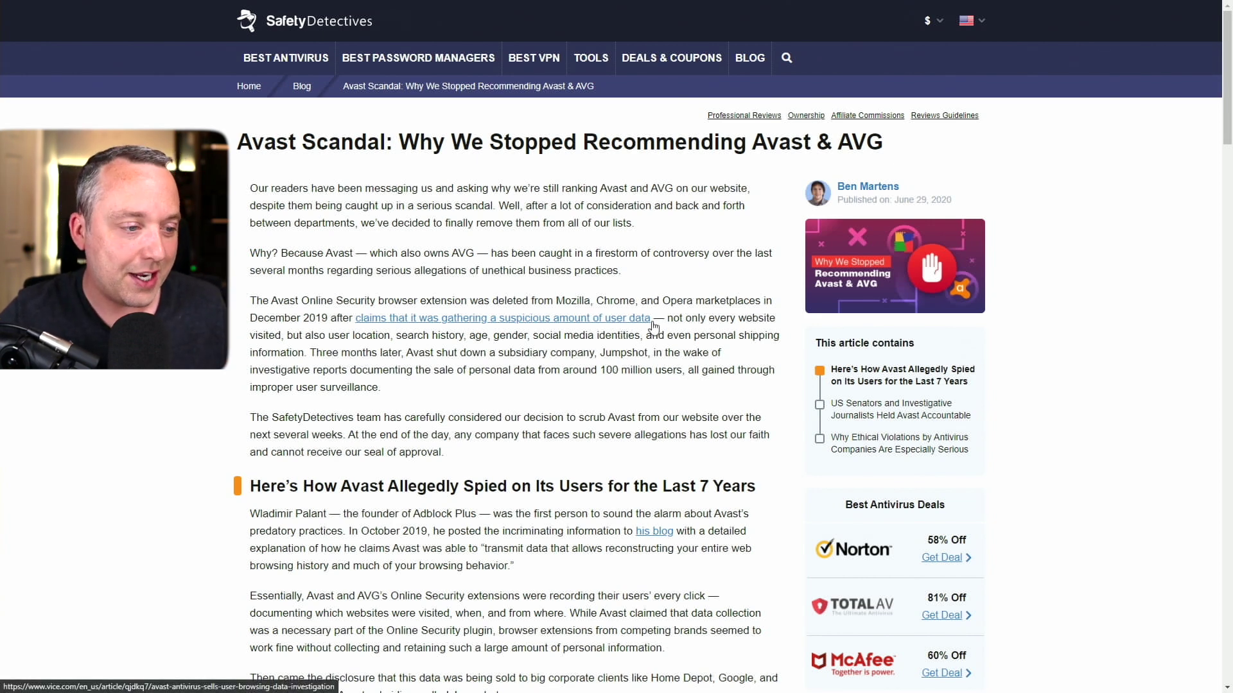
Scroll the Avast Scandal article down to the 'Avast Subsidiary Sold User Data' section.
scroll(608, 390, down, 4)
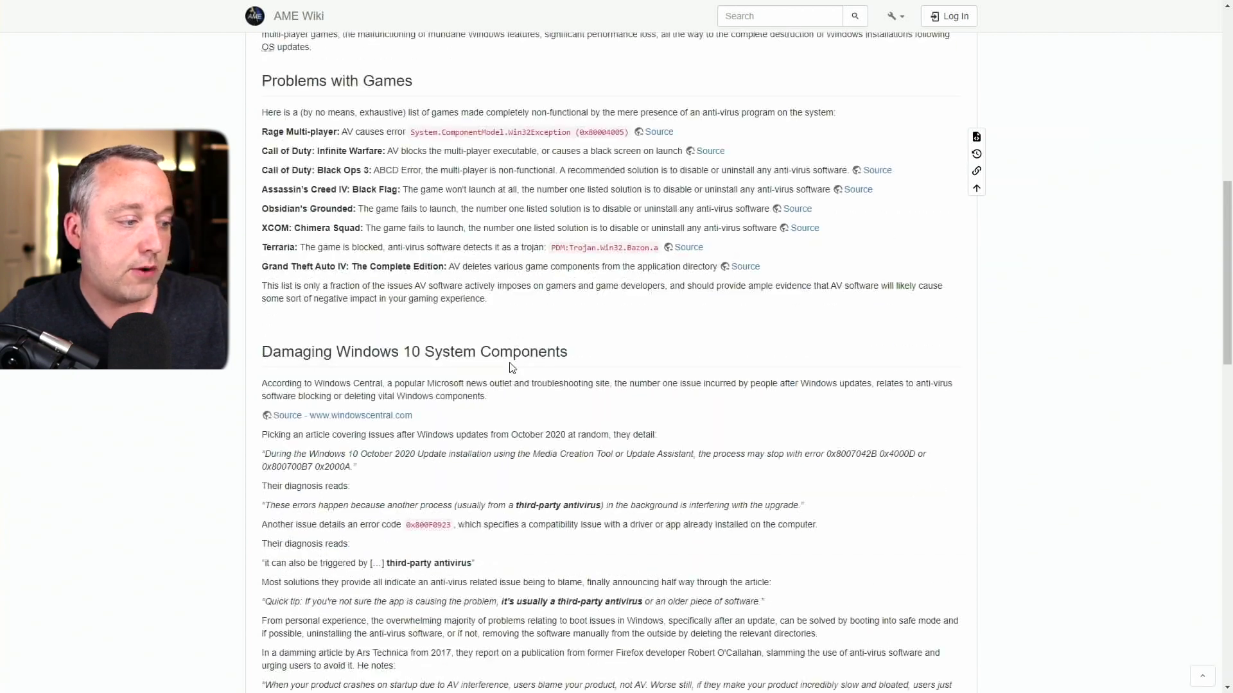
Scroll the AME Wiki article past the Performance Issues benchmark to Open Source Alternatives recommending ClamWin AV.
scroll(509, 366, down, 12)
scroll(509, 366, down, 3)
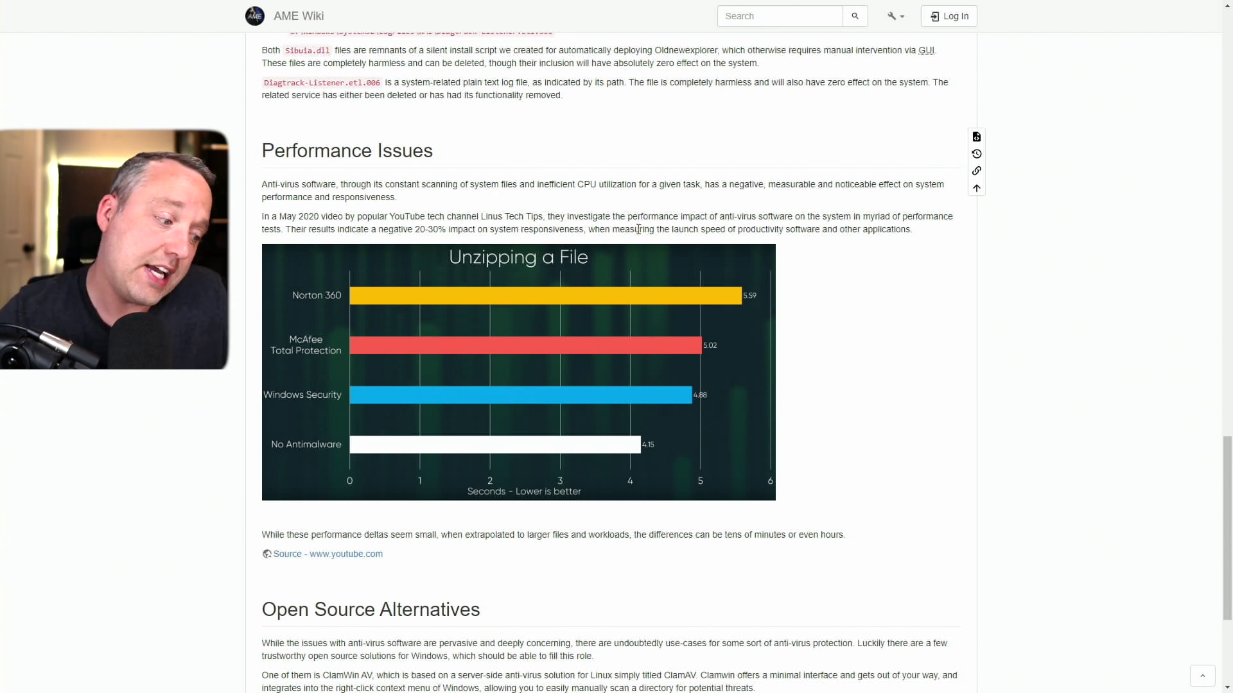
scroll(877, 398, down, 4)
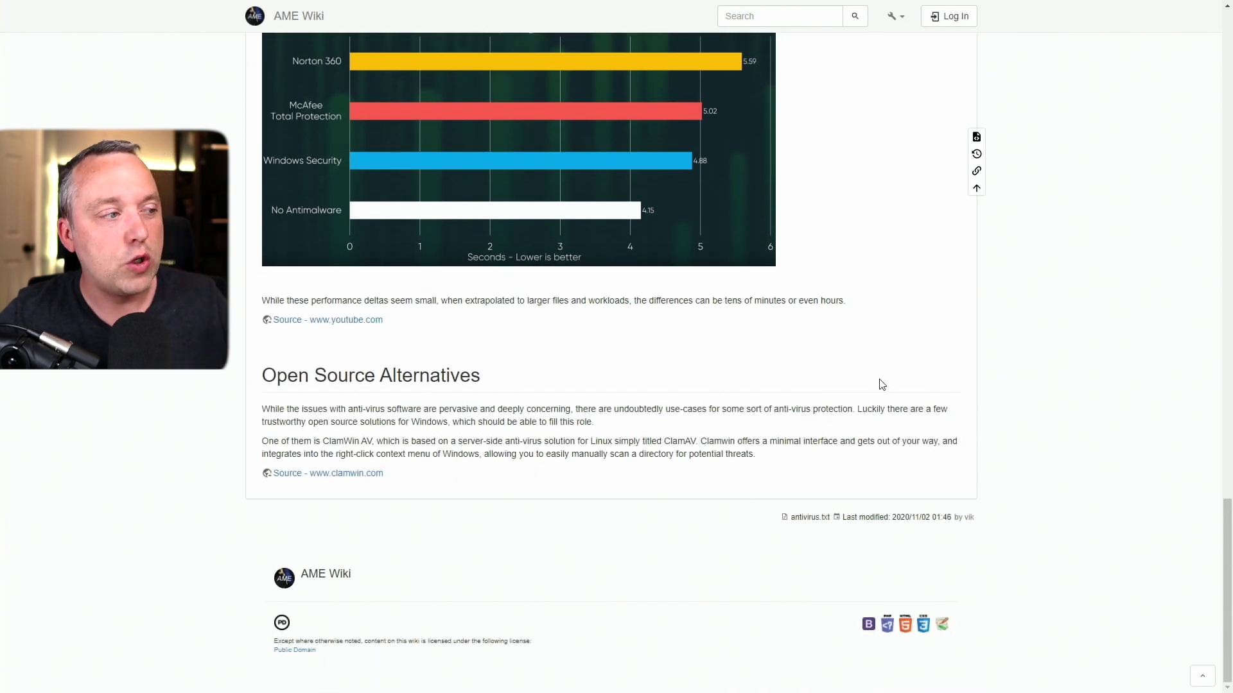